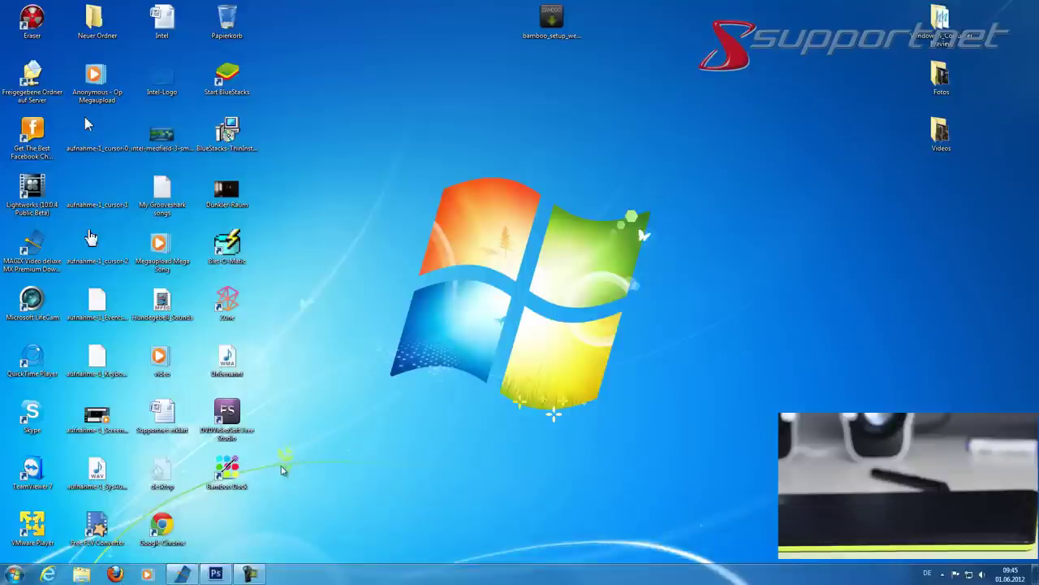
Step: Launch Bamboo Dock and open the Stifttablett-Eigenschaften from its Mein Tablett settings
double_click(227, 469)
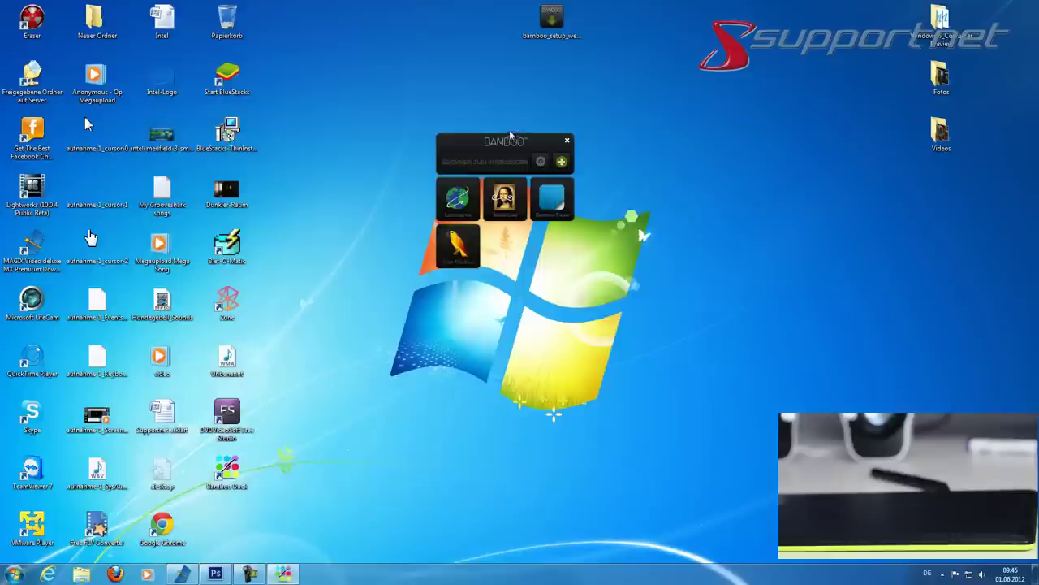
left_click(541, 163)
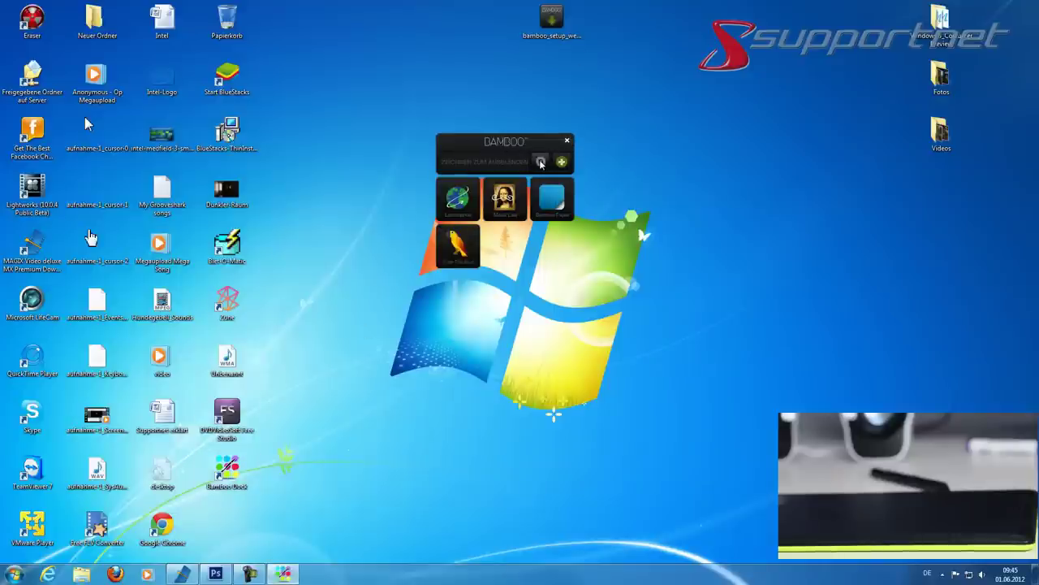
left_click(542, 162)
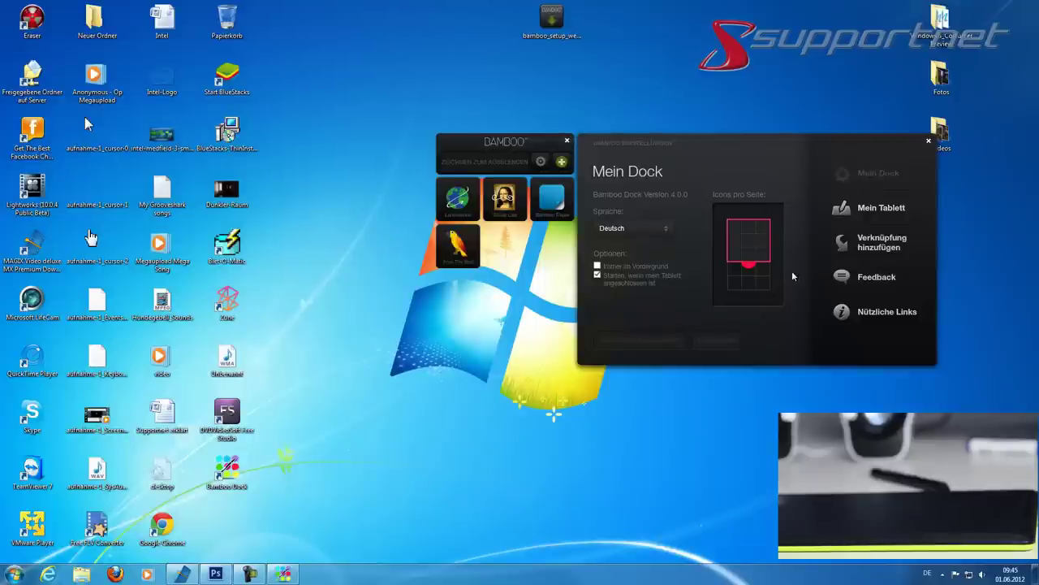
left_click(833, 213)
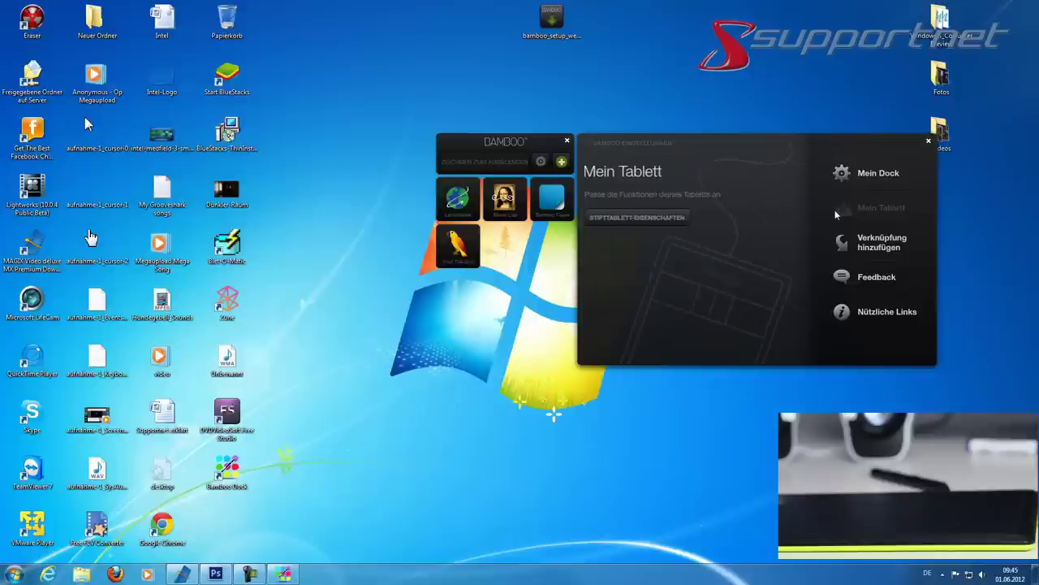
left_click(669, 224)
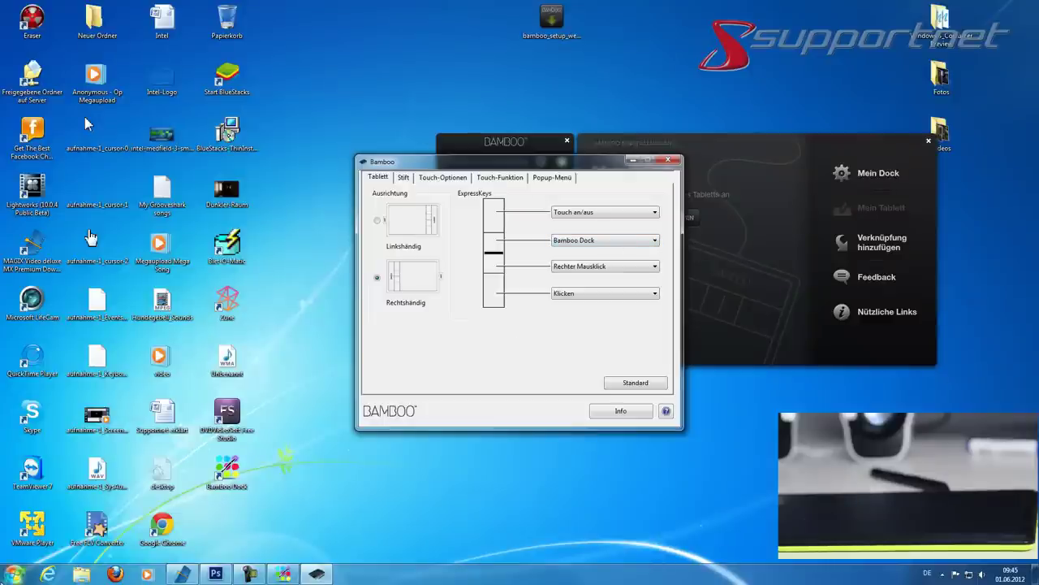
Step: Locate the Bamboo folder among the installed programs, and close the open tablet properties window
left_click(13, 574)
left_click(20, 533)
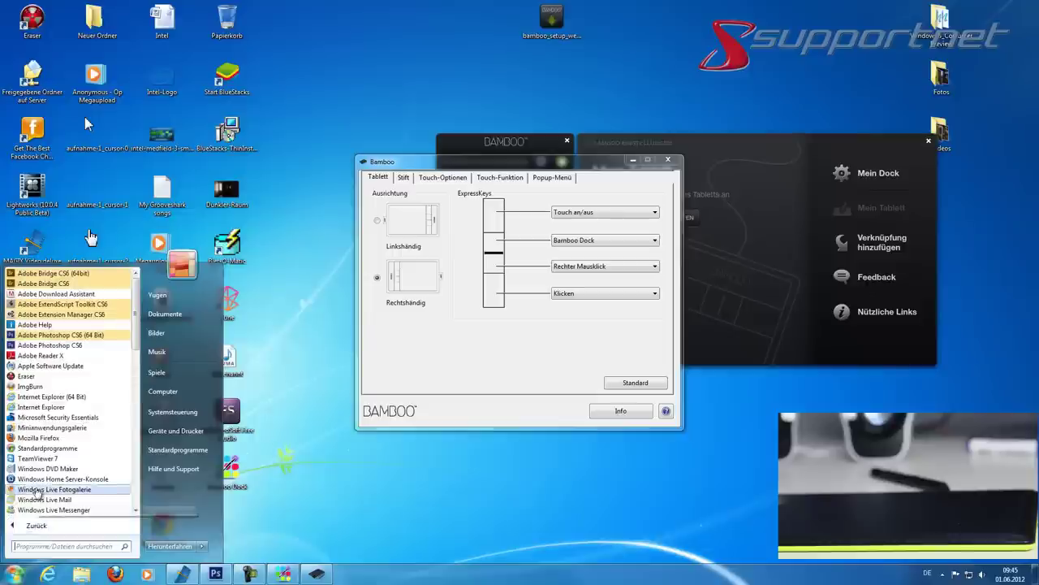
scroll(32, 483, "down", 7)
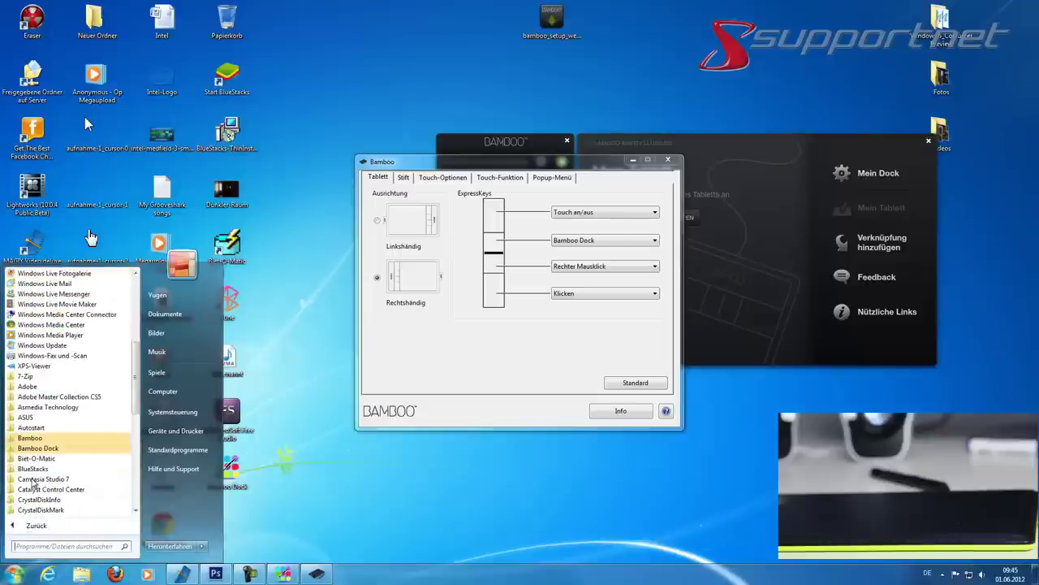
left_click(32, 439)
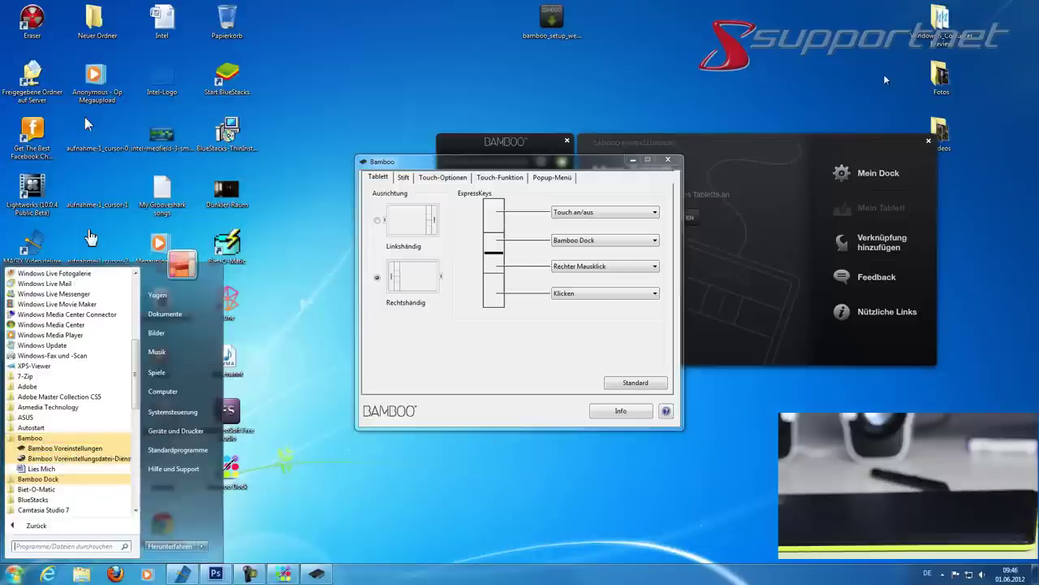
left_click(673, 160)
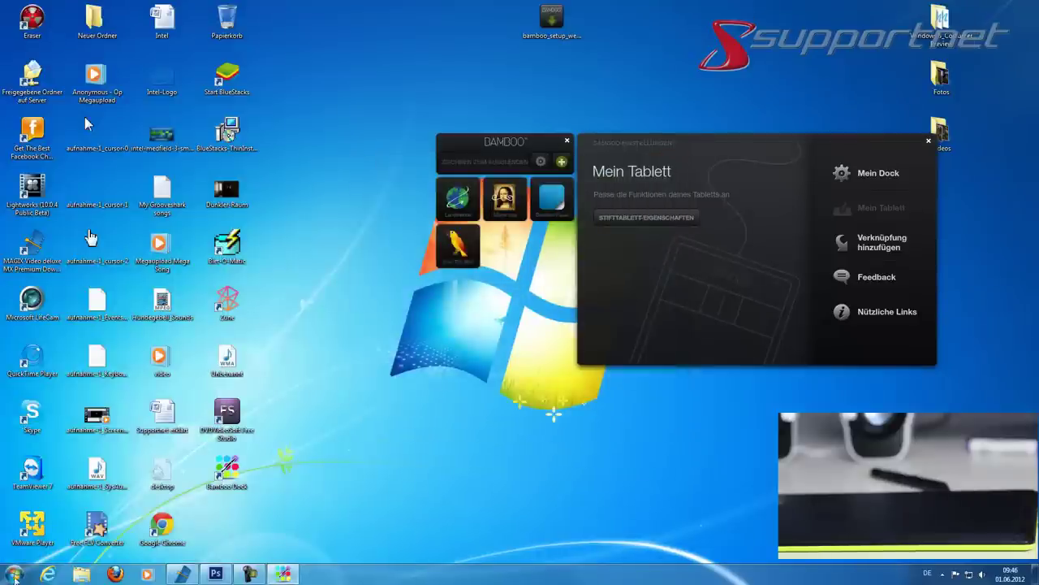
Step: Open Bamboo Voreinstellungen from the Bamboo folder of the installed programs
left_click(13, 574)
left_click(35, 525)
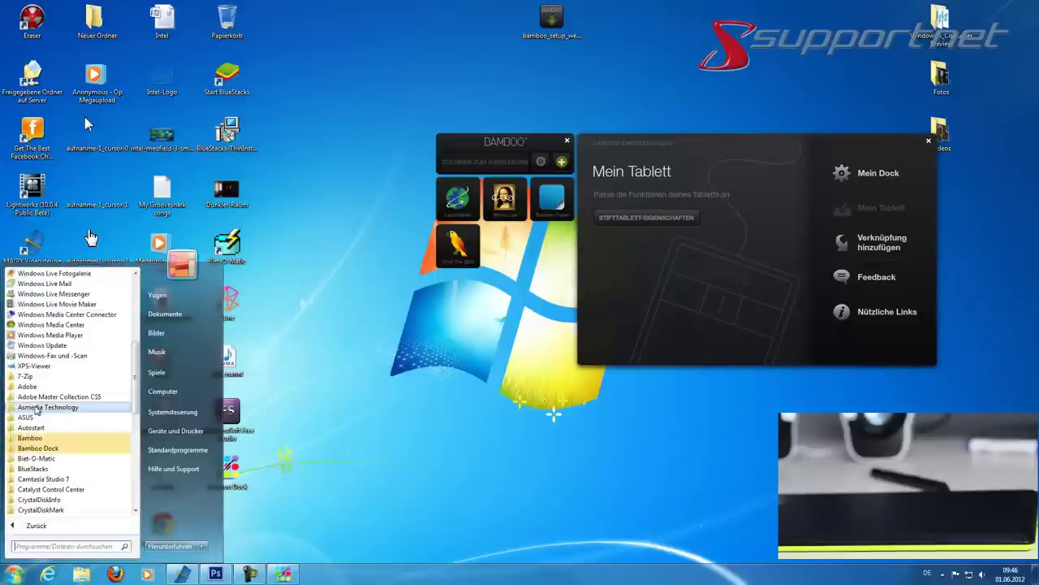
scroll(32, 414, "down", 3)
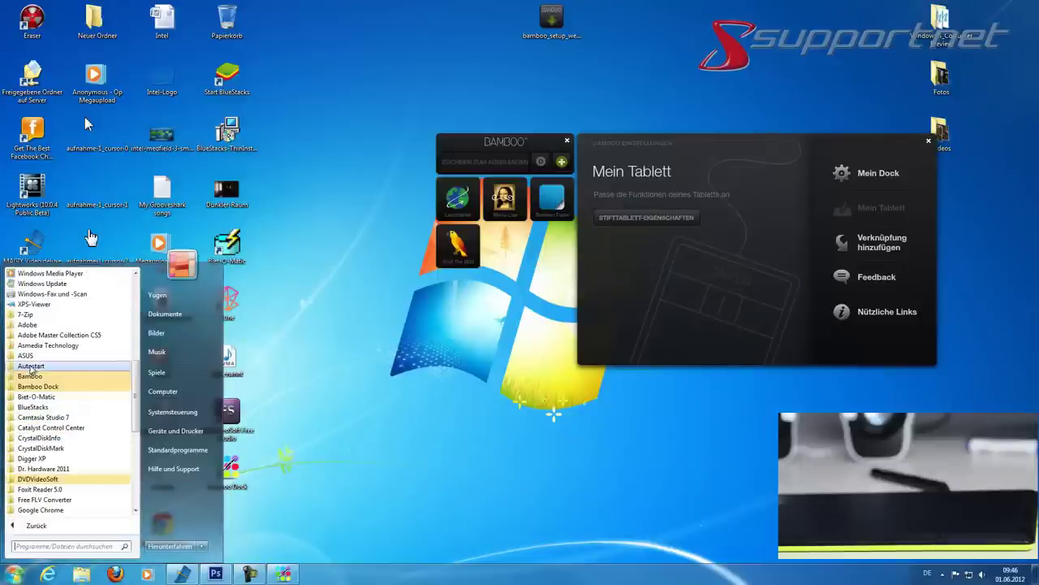
left_click(30, 376)
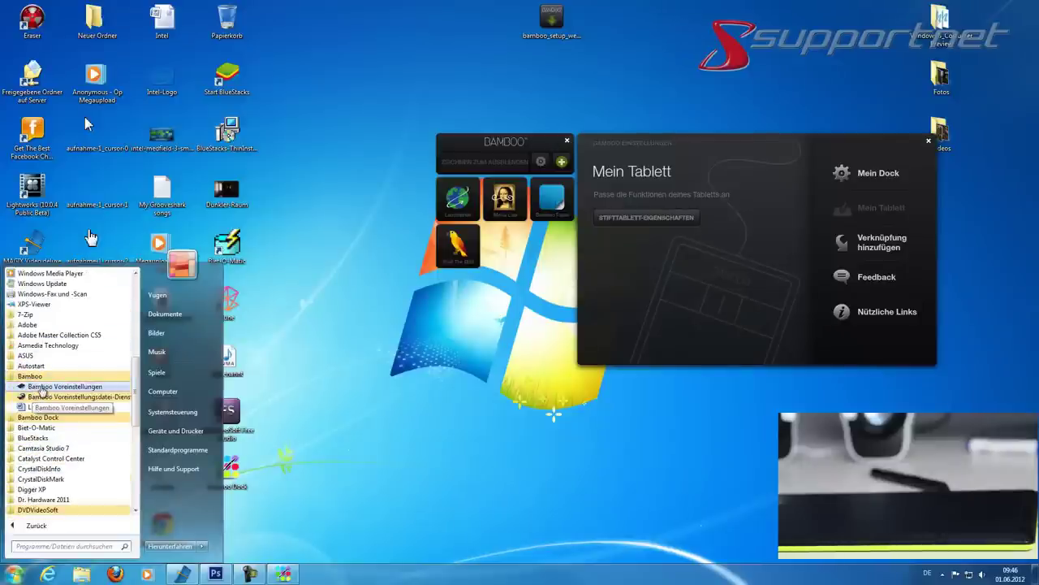
left_click(49, 387)
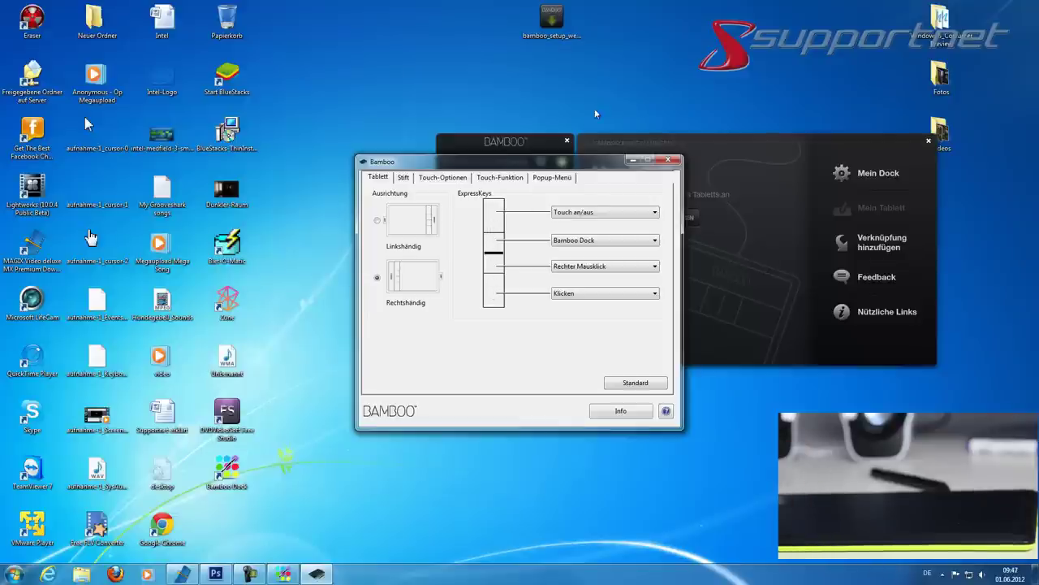
Step: Examine the functions that can be assigned to each of the four ExpressKeys, keeping their current assignments
left_click(595, 216)
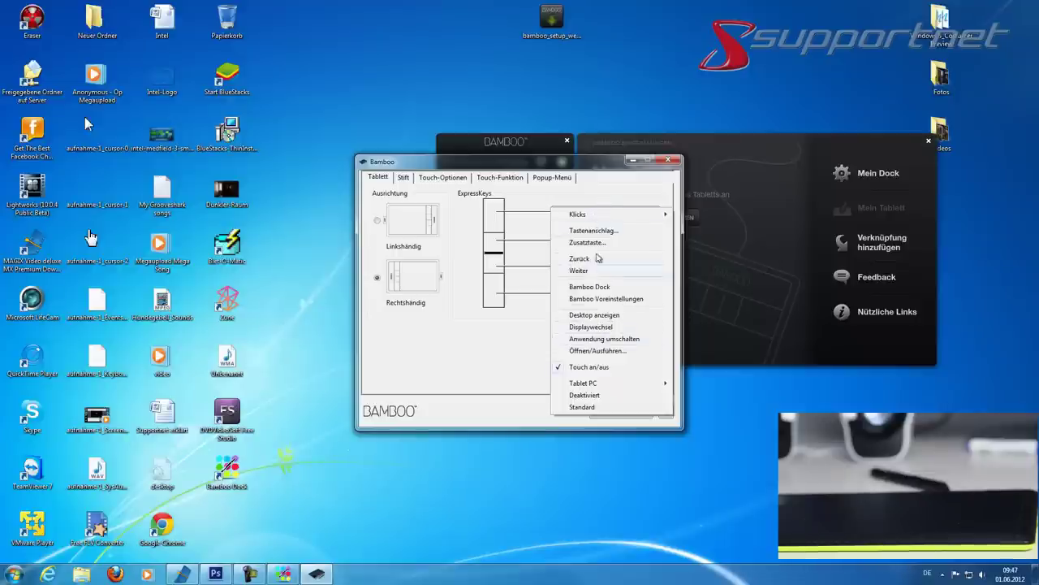
left_click(623, 196)
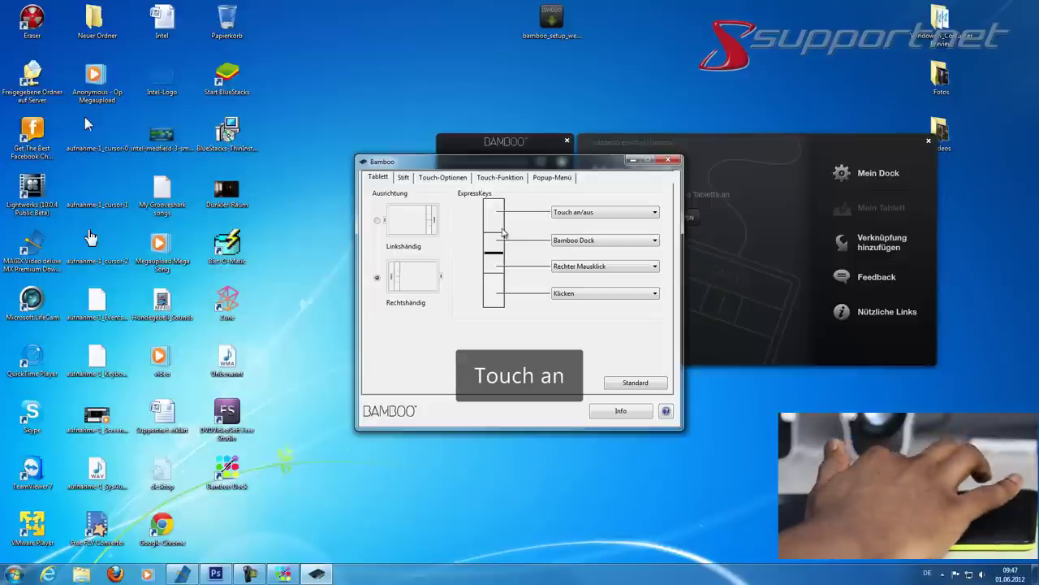
left_click(559, 243)
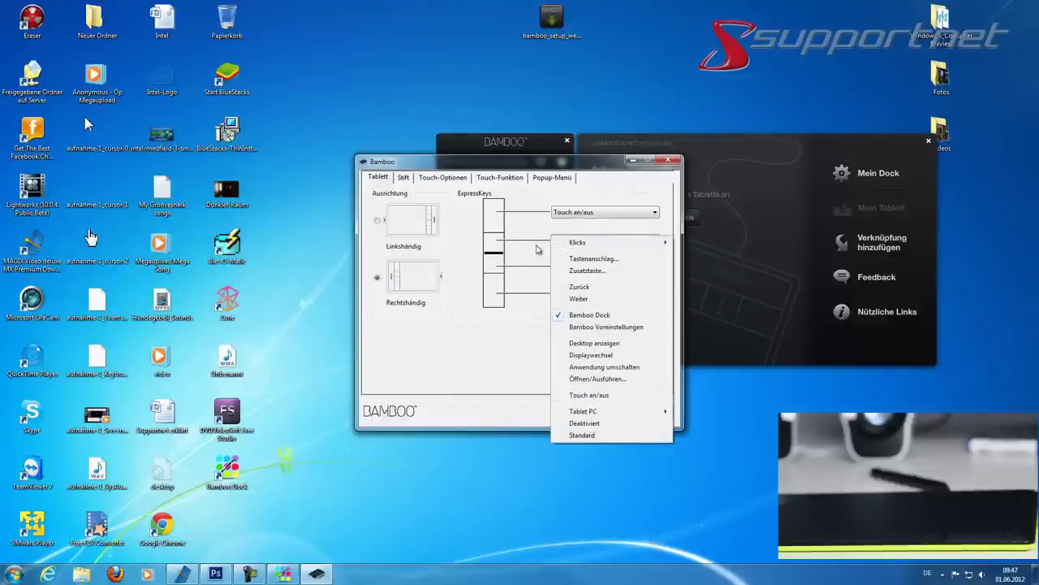
left_click(536, 238)
left_click(560, 269)
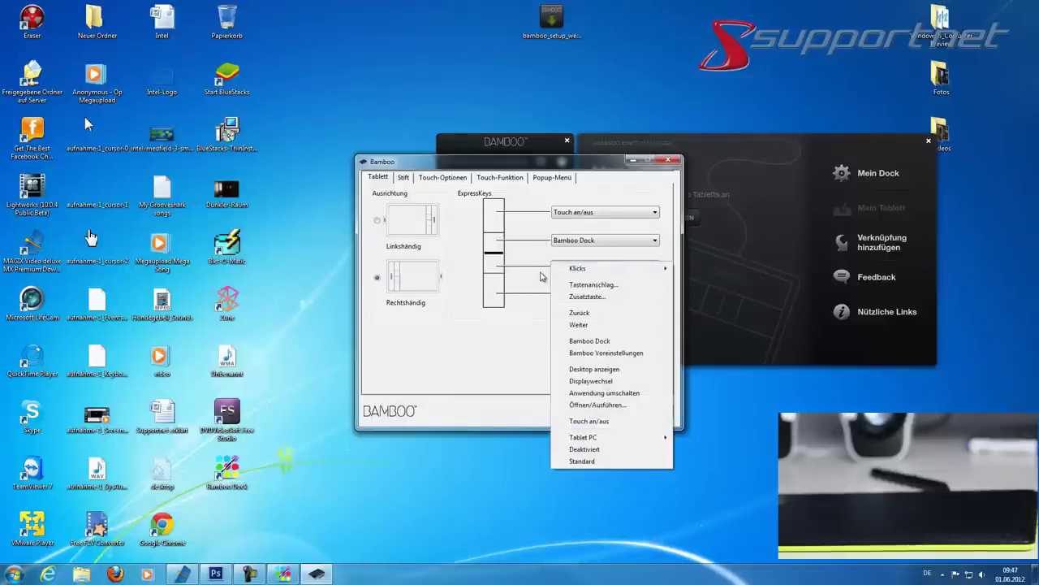
left_click(544, 279)
left_click(564, 296)
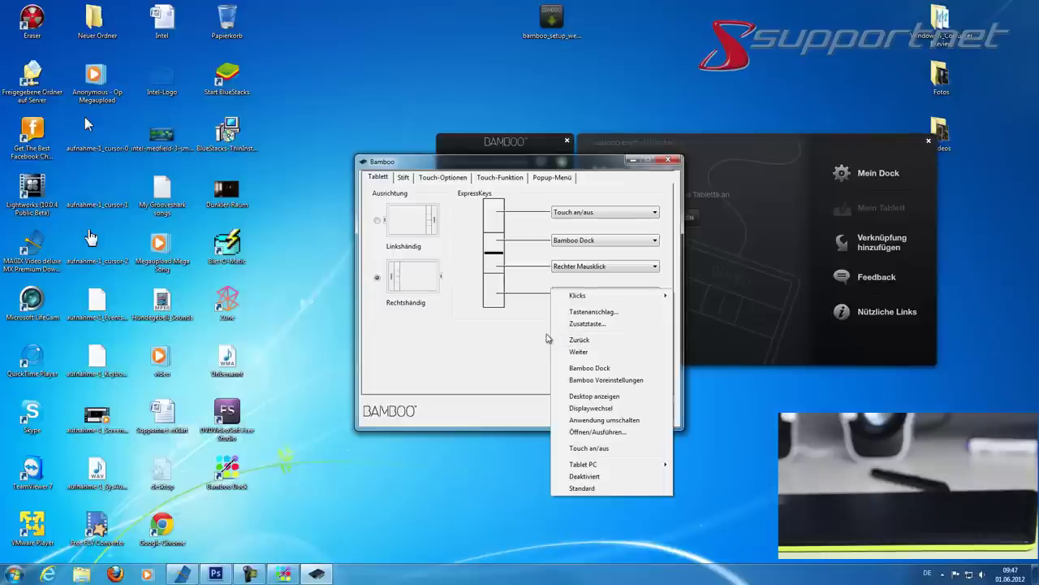
left_click(533, 295)
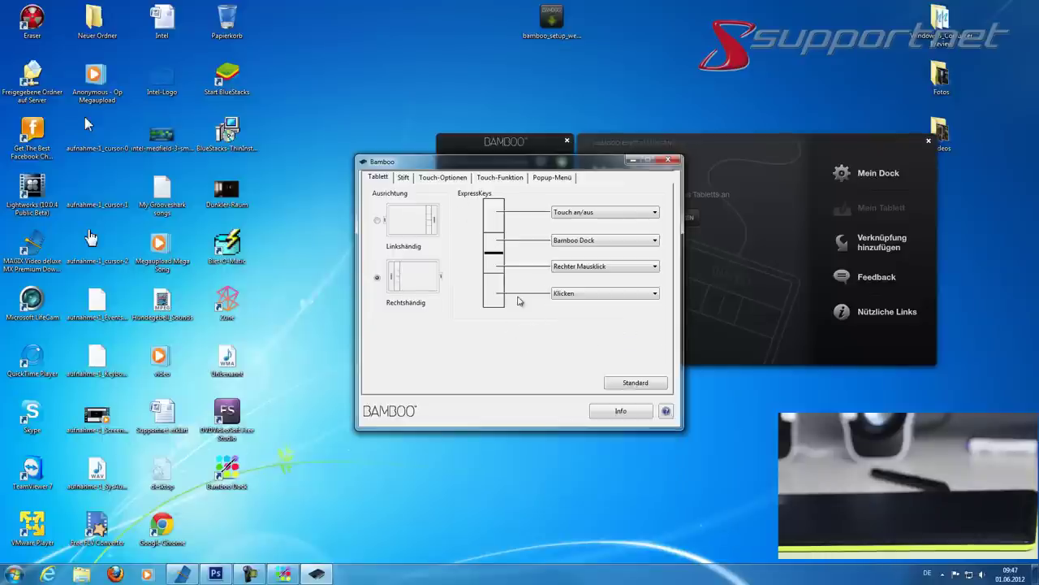
Step: Examine the functions available for both Stifttasten in the pen settings, keeping their current assignments
left_click(403, 177)
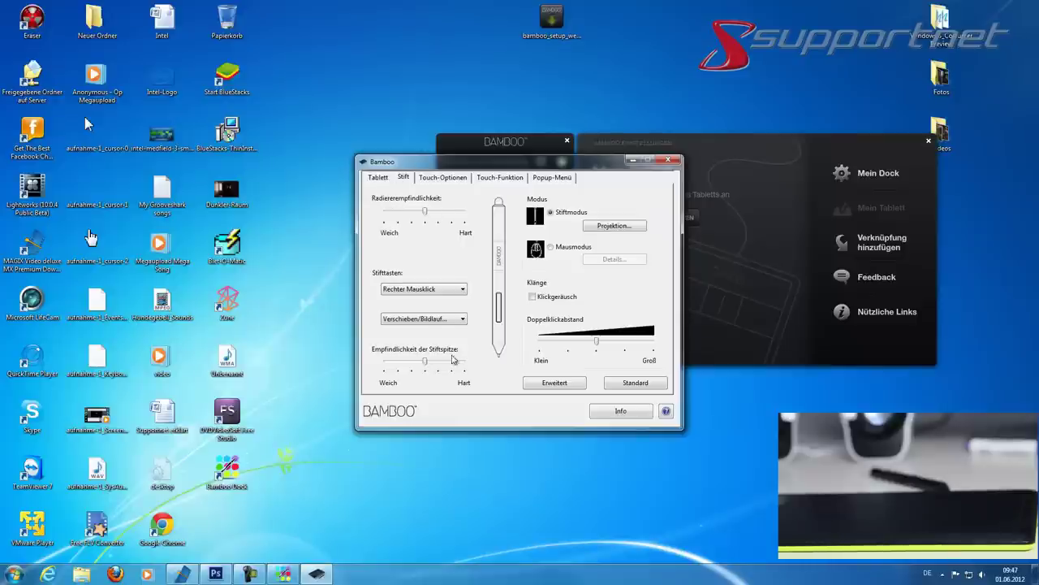
left_click(421, 290)
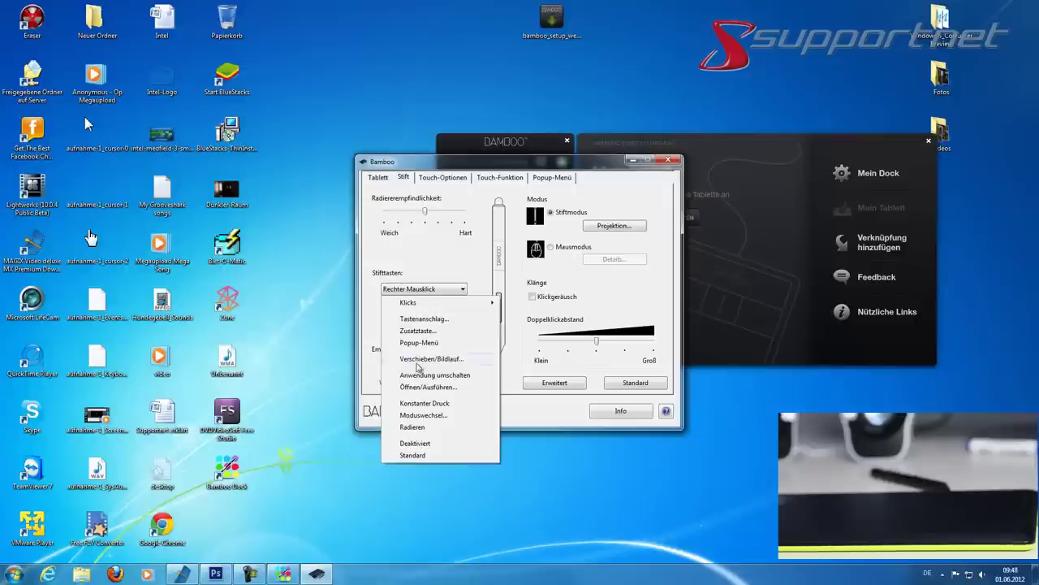
mouse_move(418, 311)
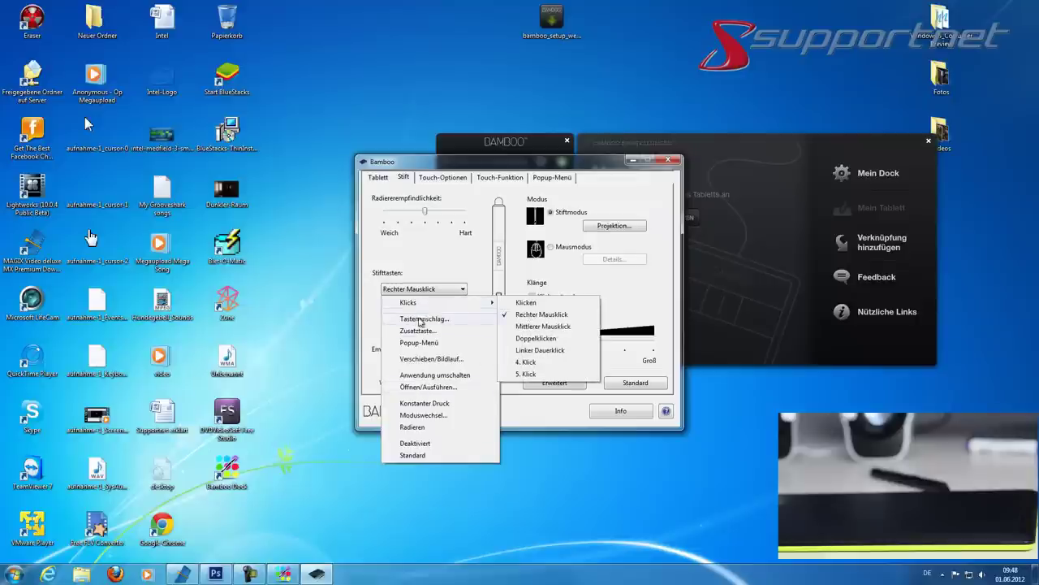
left_click(410, 276)
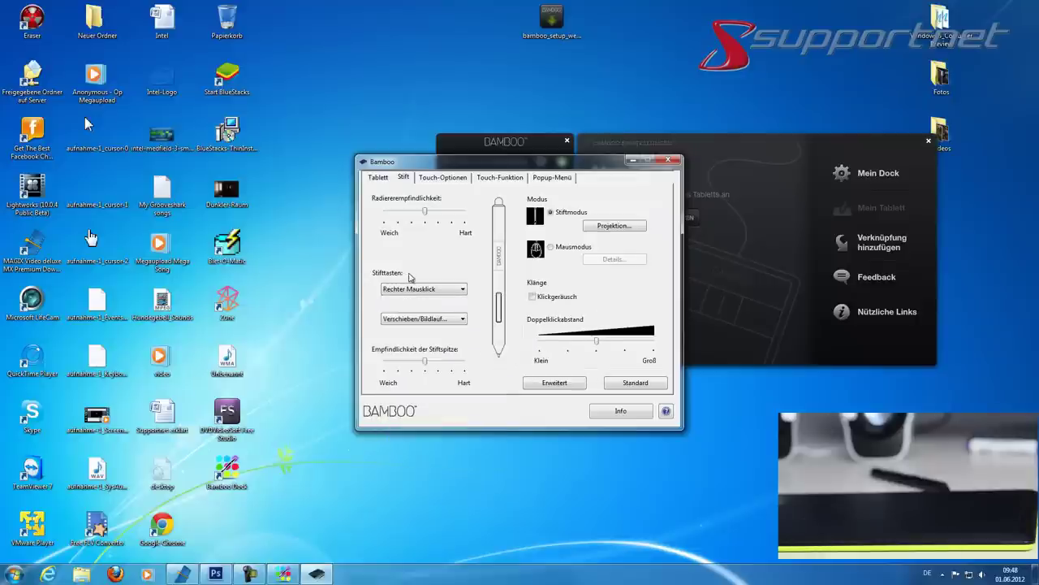
left_click(415, 321)
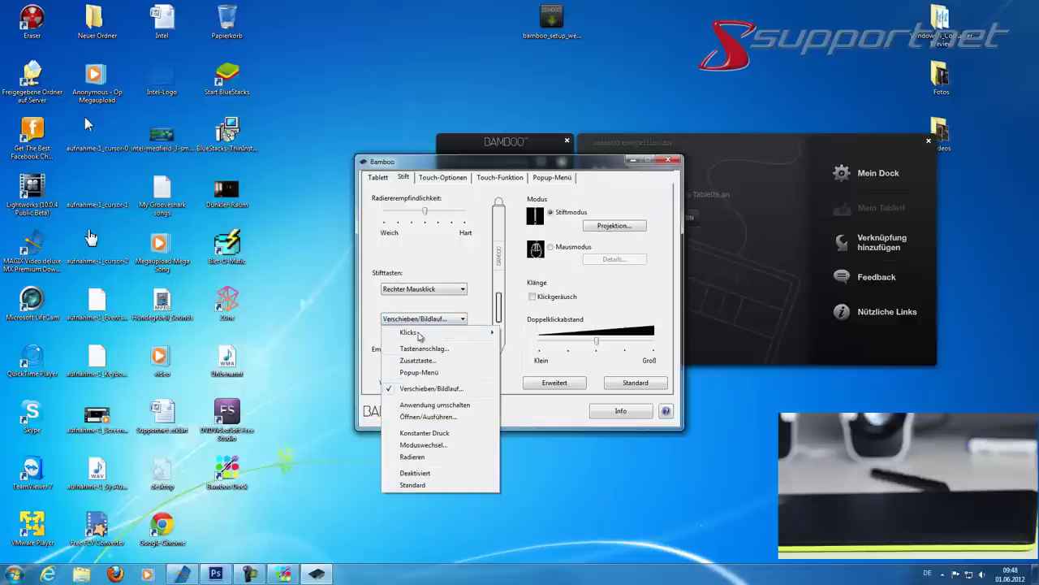
left_click(422, 258)
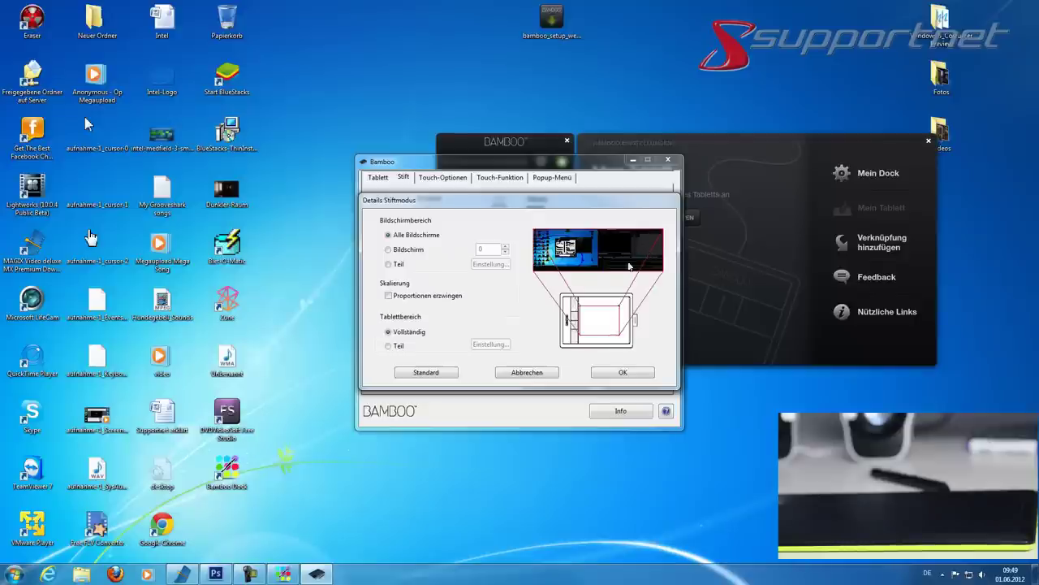
Step: Try limiting the pen's screen area to Bildschirm 1 and to a Teil defined by two corner points, and reset it to Alle Bildschirme
left_click(414, 250)
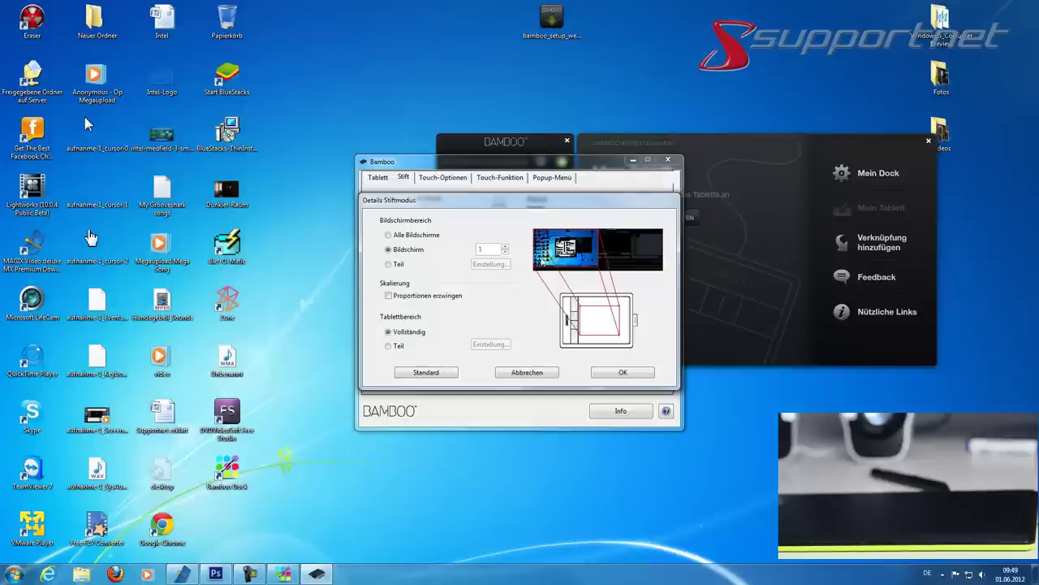
left_click(399, 265)
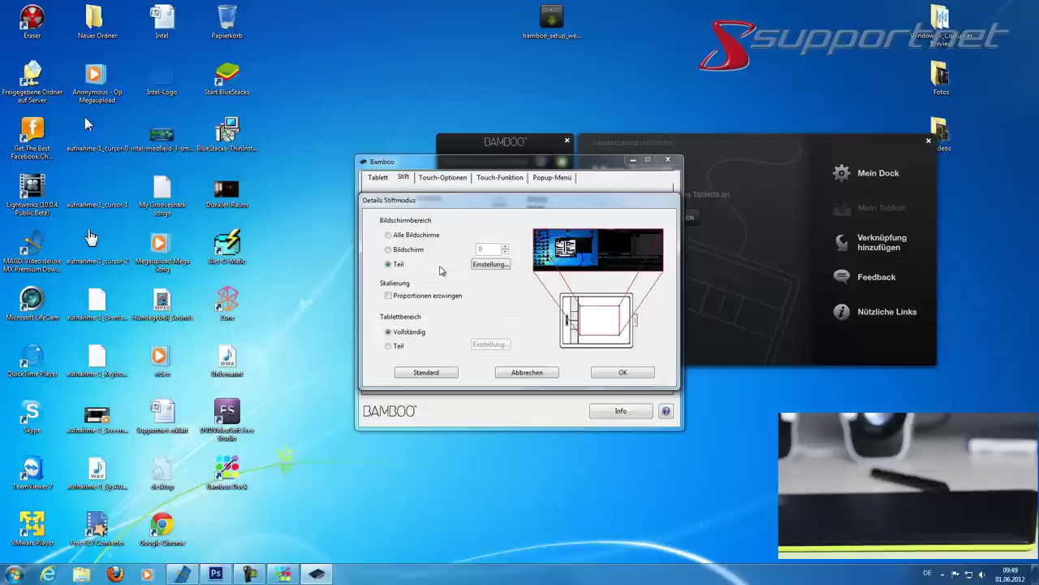
left_click(490, 264)
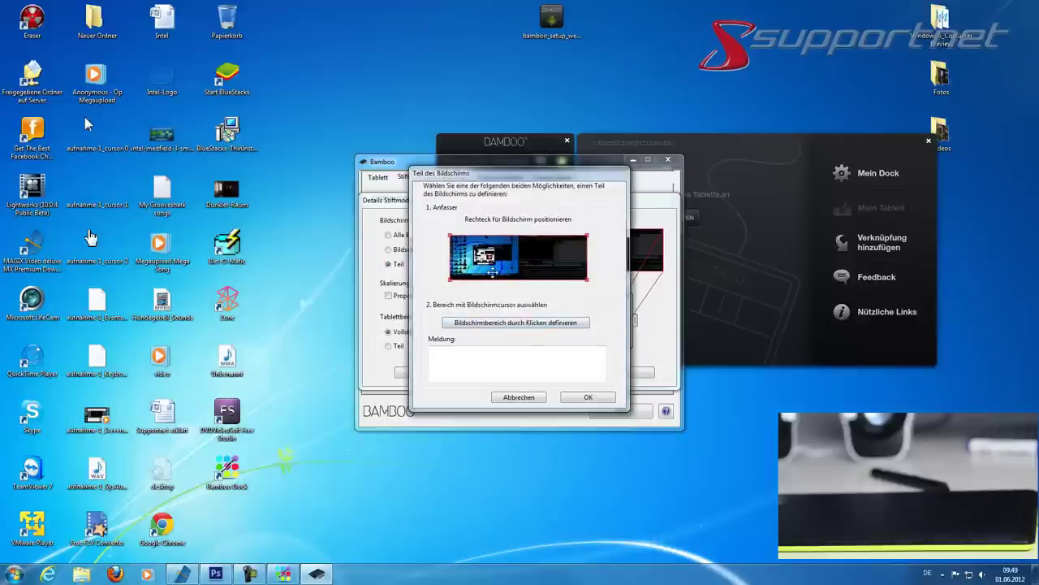
left_click(523, 331)
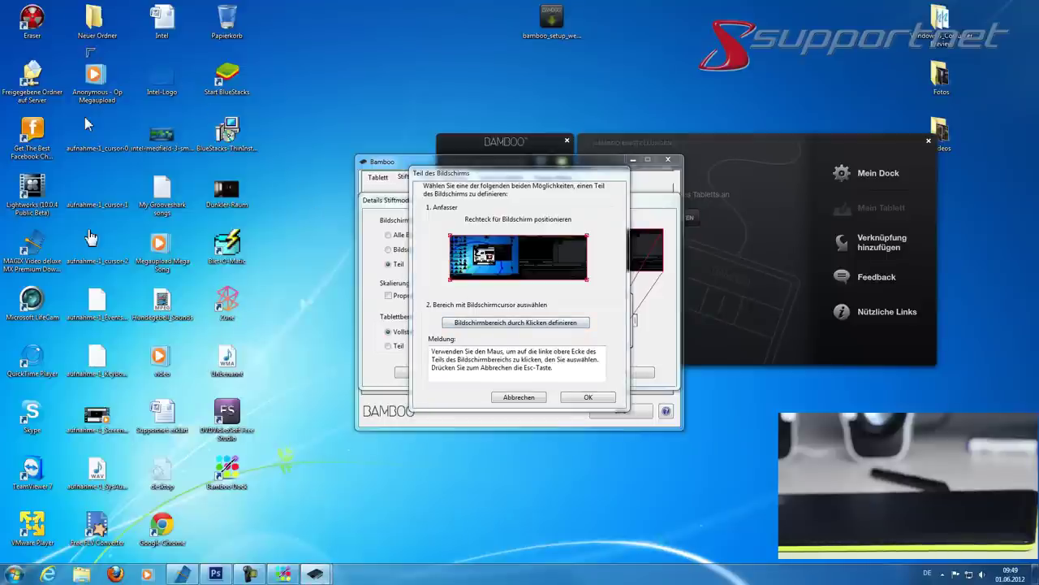
left_click(59, 14)
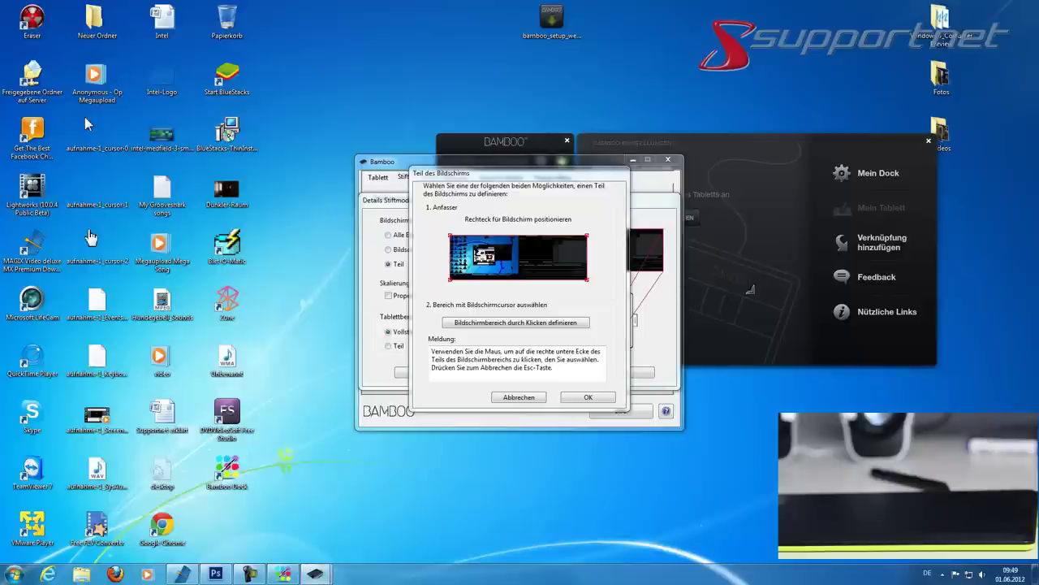
left_click(390, 282)
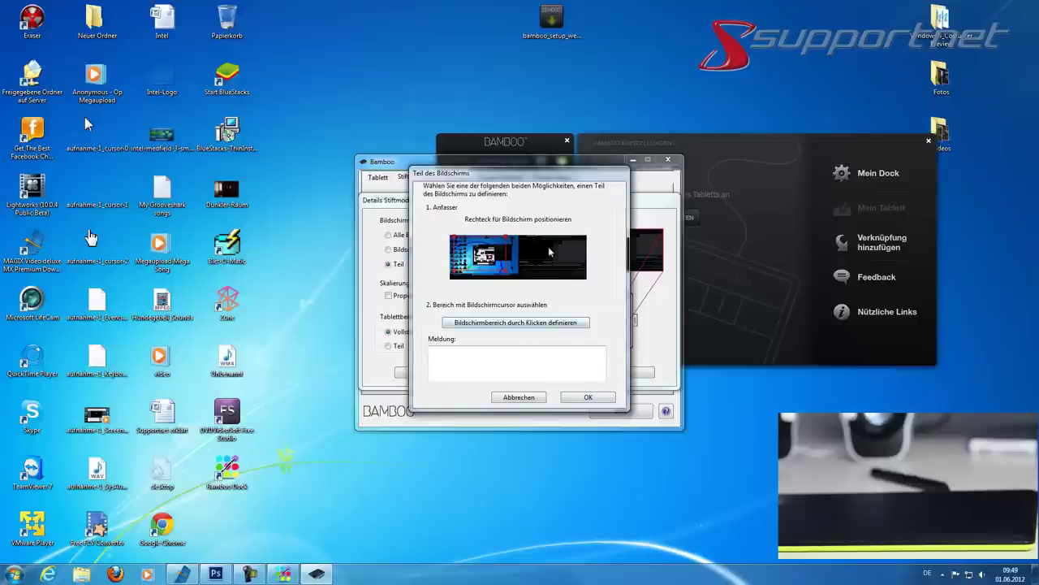
left_click(582, 400)
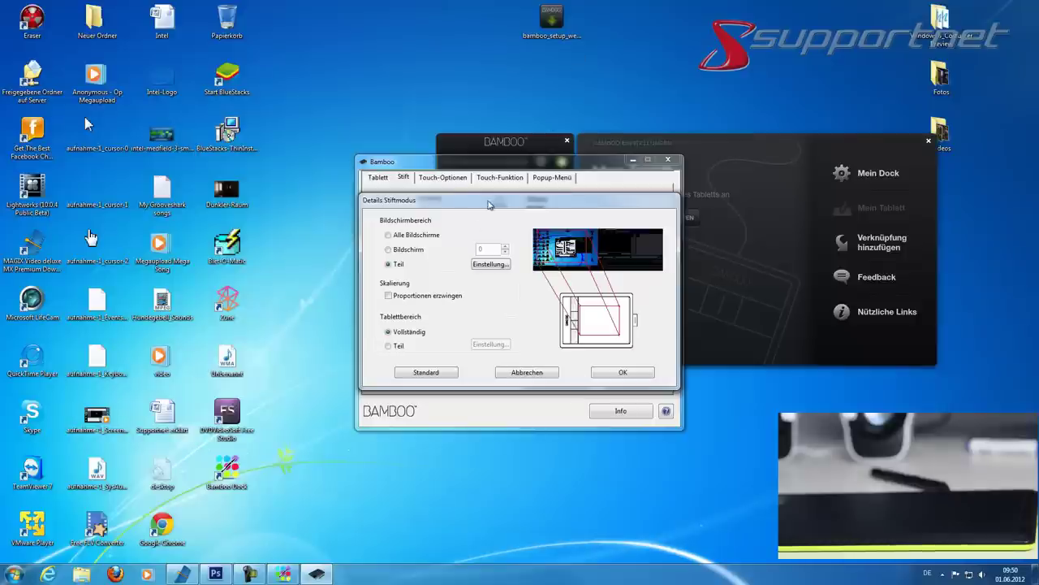
left_click(416, 235)
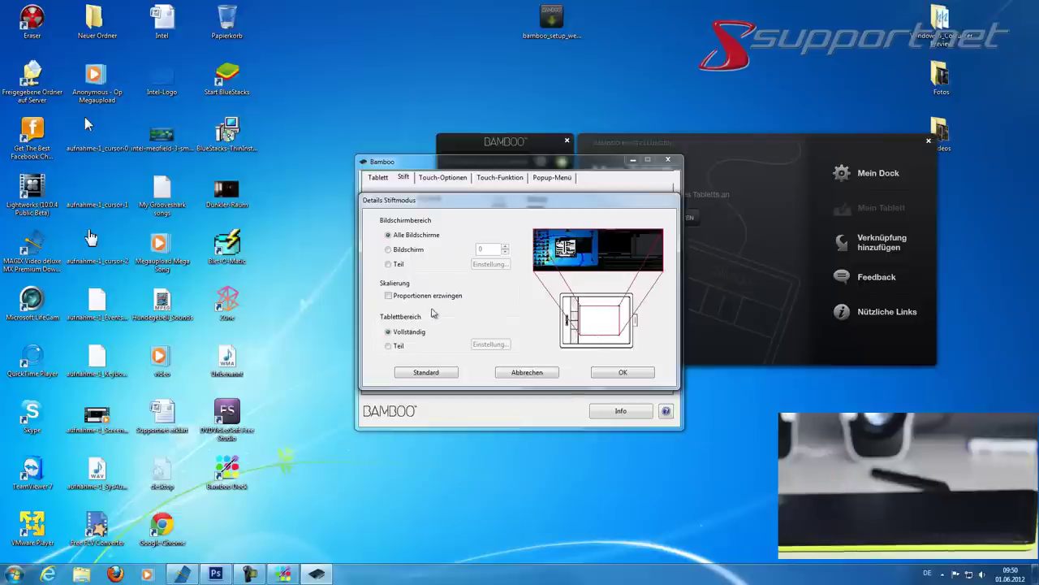
Step: Try limiting the pen's Tablettbereich to a small Teil by resizing the tablet rectangle, and discard the pen mode details
left_click(404, 345)
left_click(500, 346)
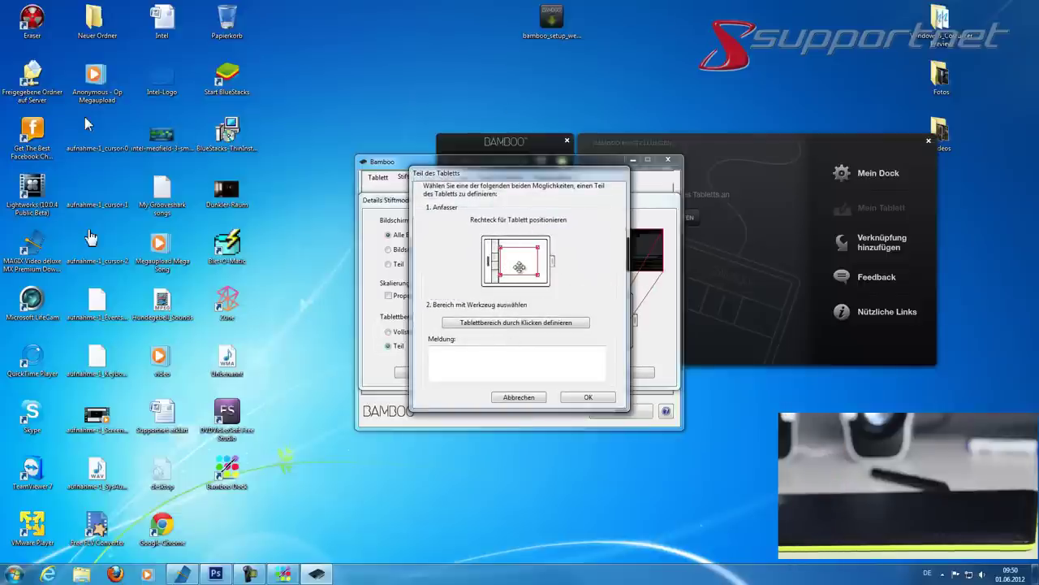
left_click_drag(500, 247, 516, 264)
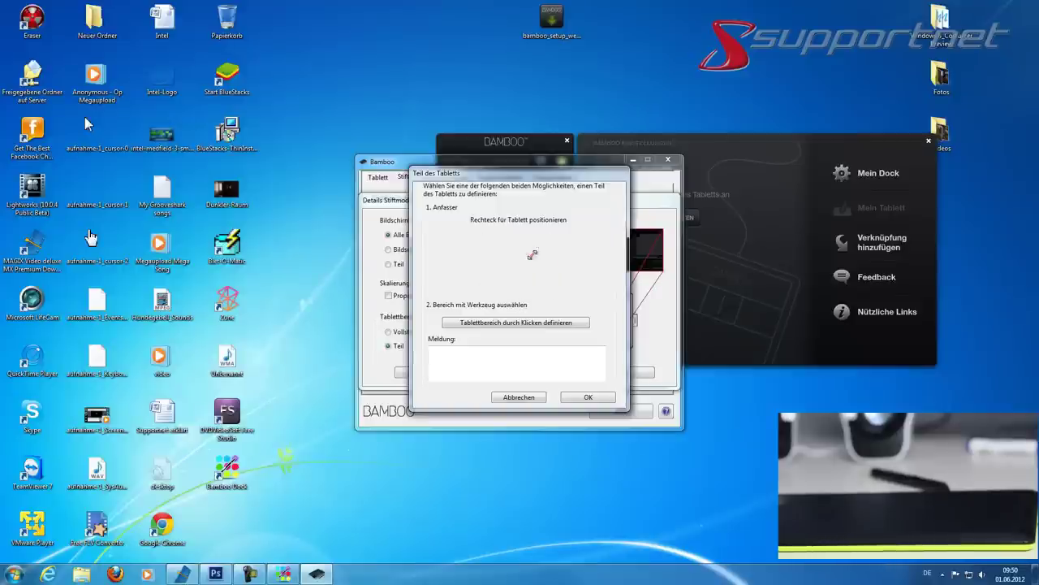
left_click_drag(532, 255, 516, 262)
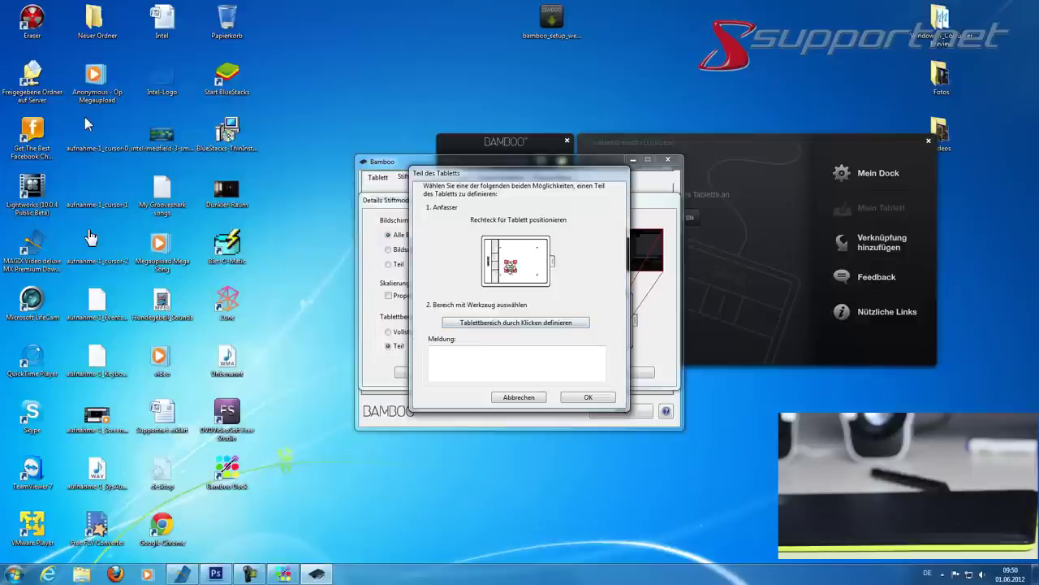
left_click(520, 399)
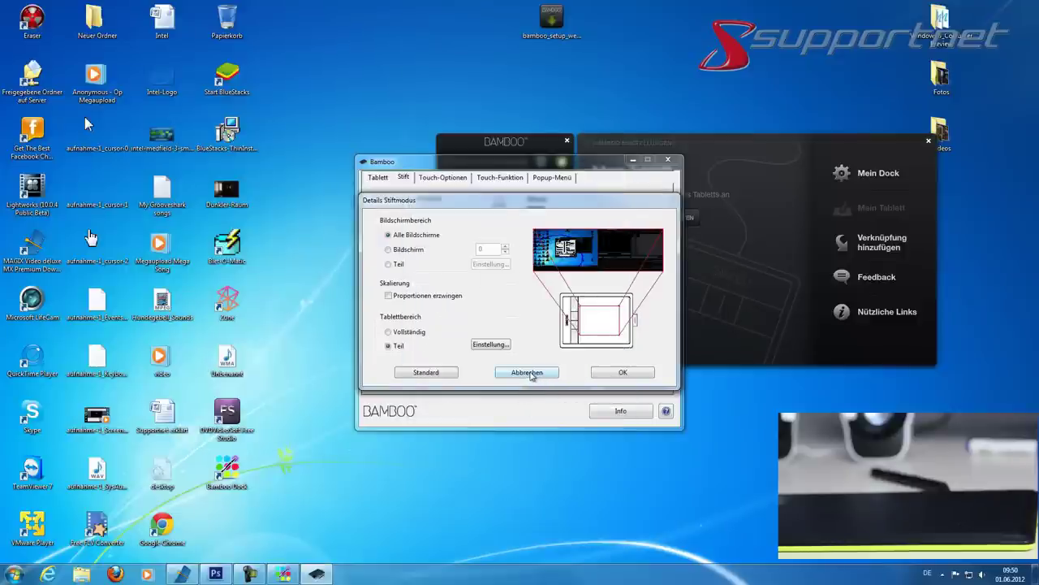
left_click(529, 373)
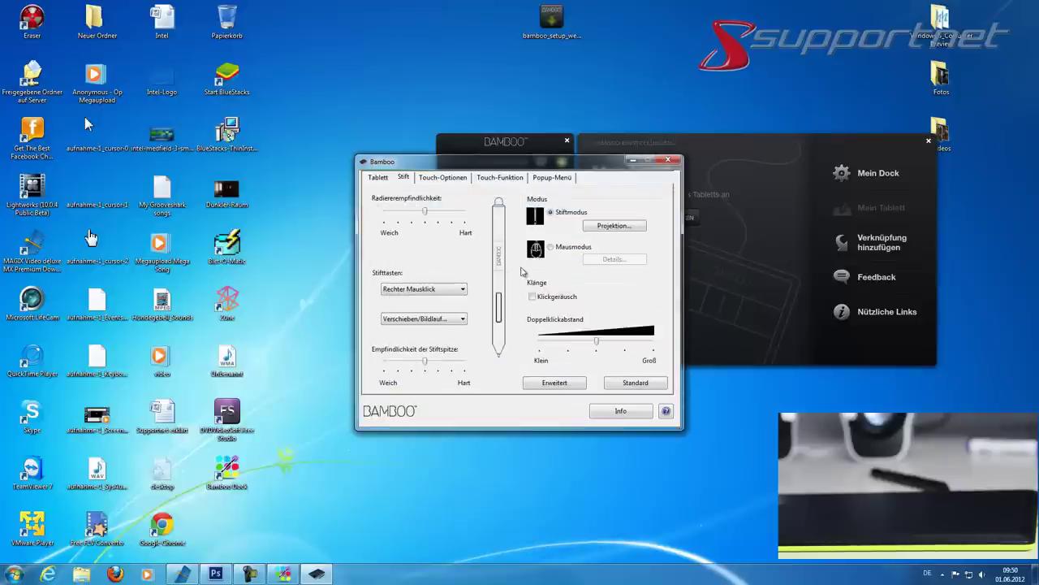
Step: Switch the pen to Mausmodus and examine its speed and acceleration details and the advanced Seitentastenmodus options, keeping their values
left_click(552, 247)
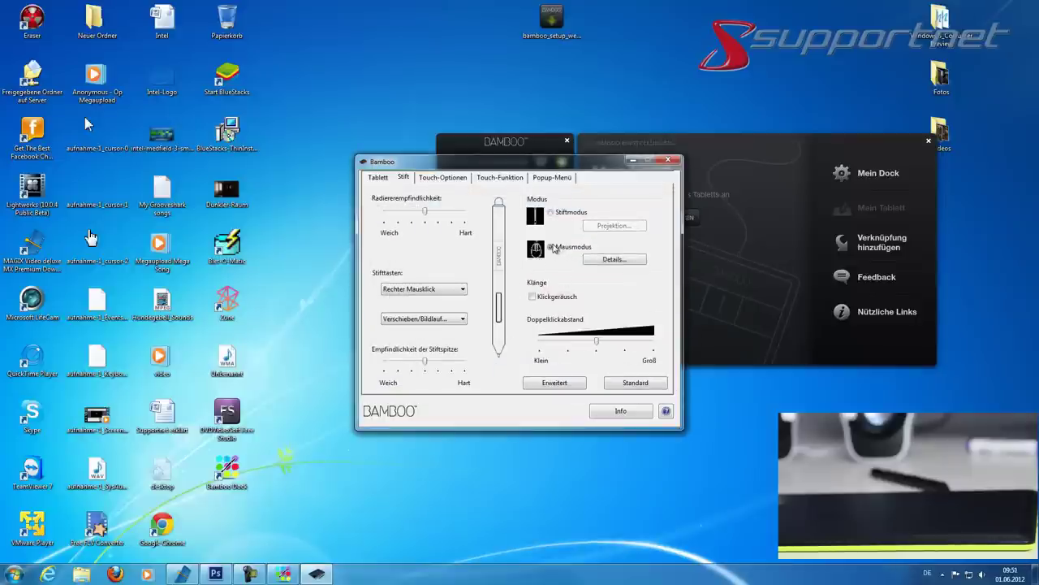
left_click(609, 259)
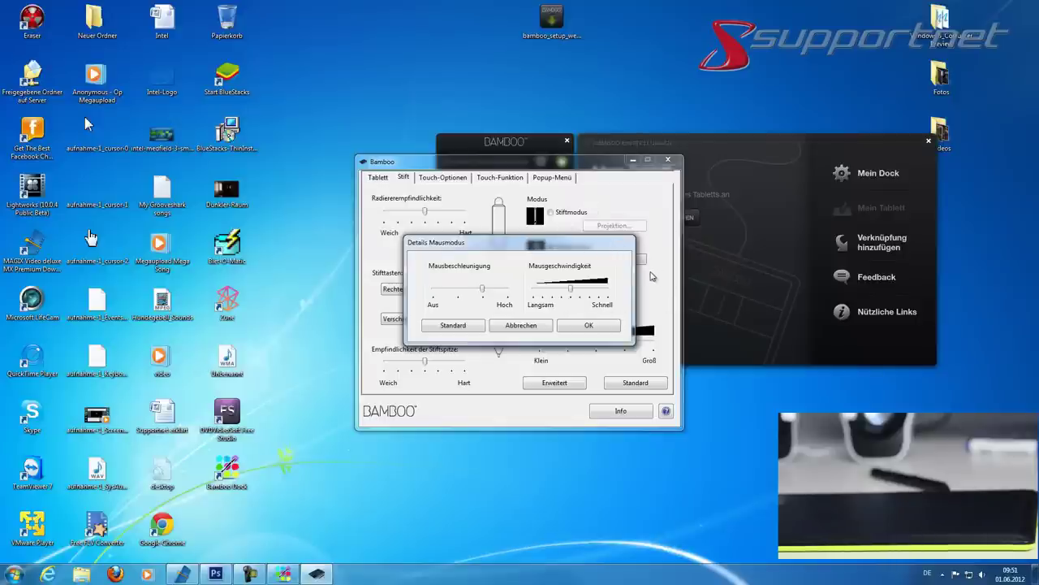
left_click(521, 325)
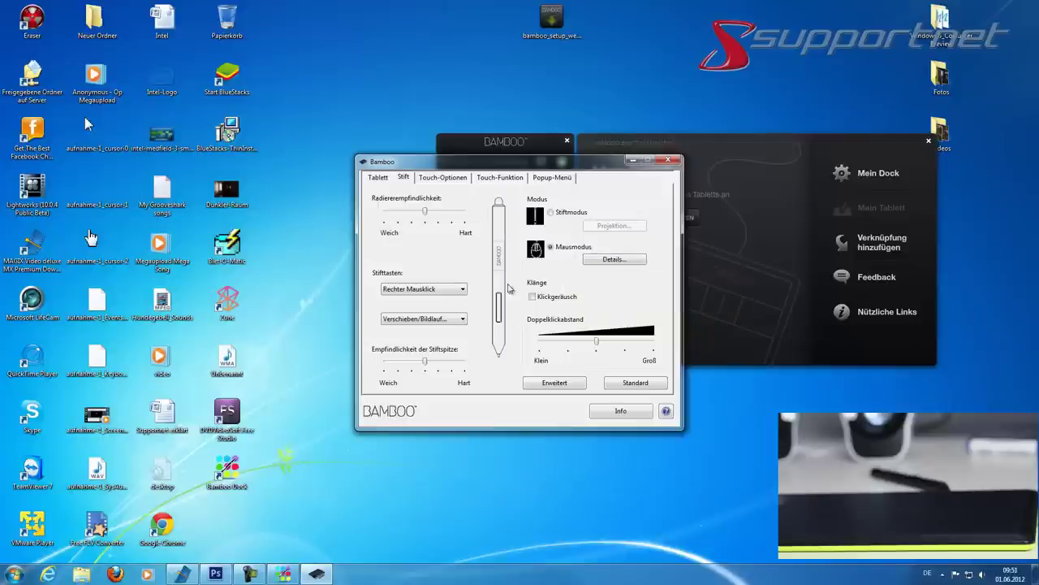
left_click(546, 386)
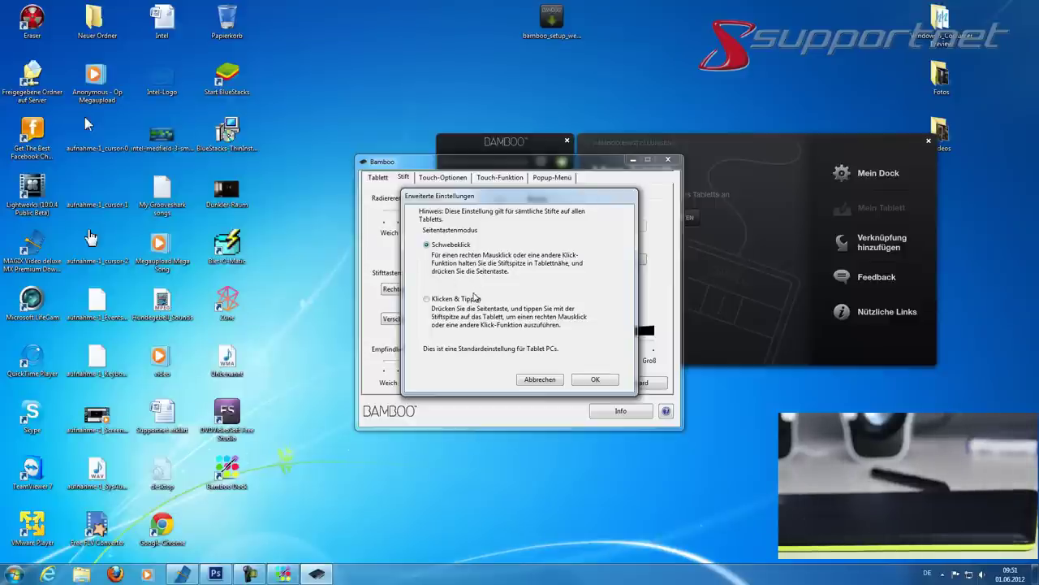
left_click(541, 379)
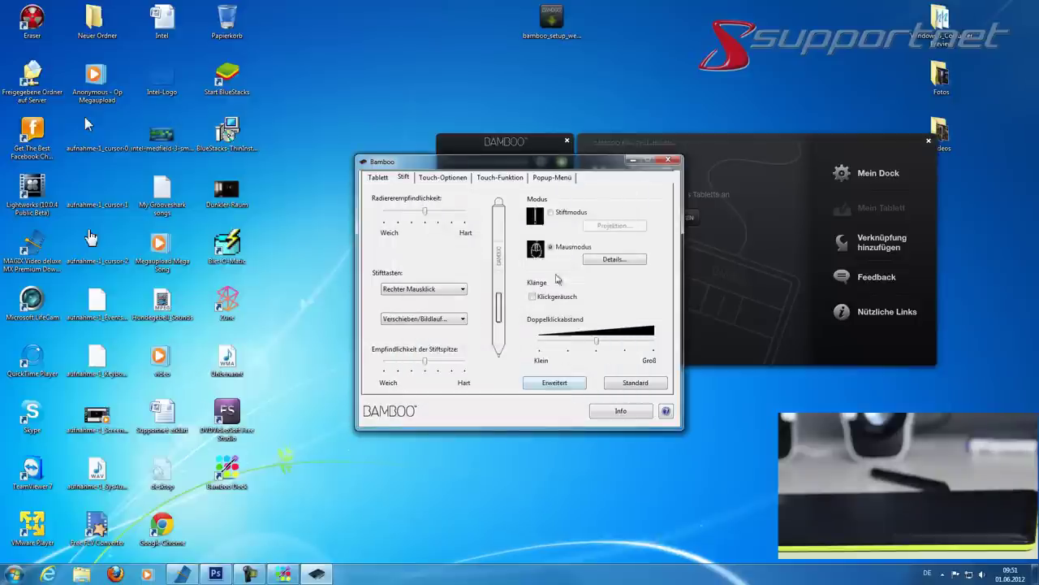
Step: Examine the touch options and the one- to four-finger touch functions, turning Touch-Eingabe off and back on
left_click(445, 177)
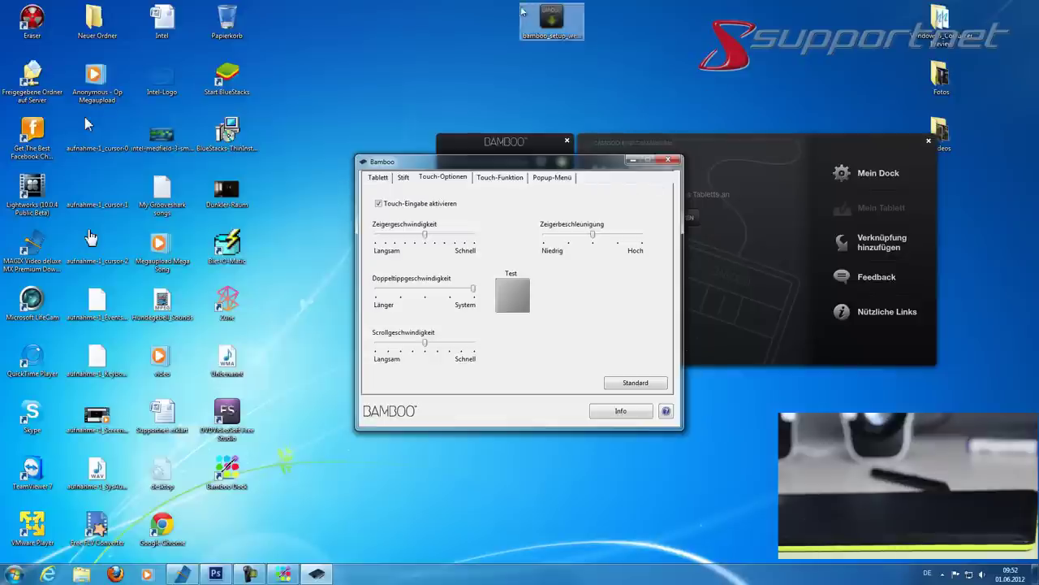
left_click(509, 177)
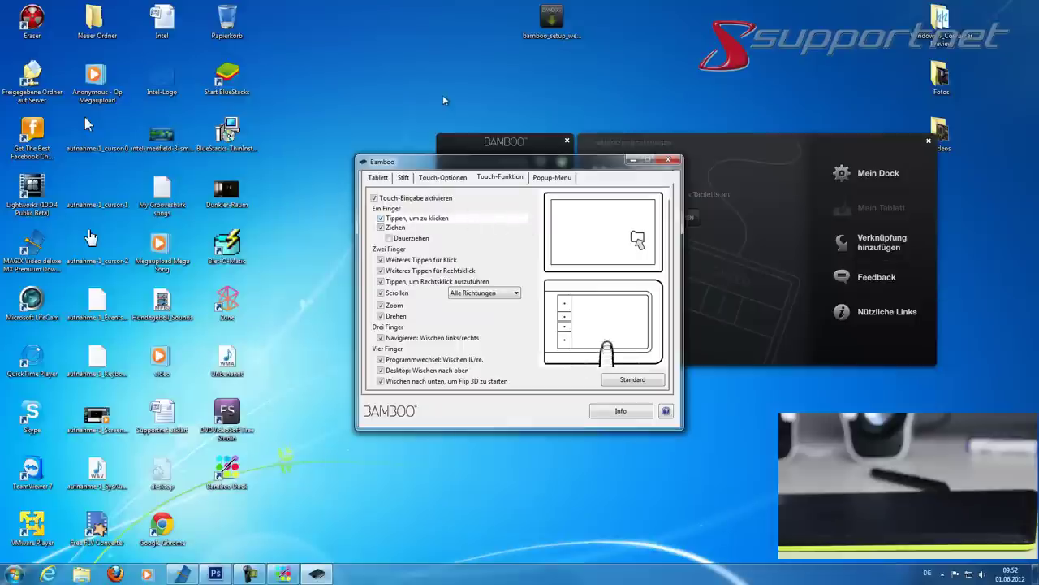
left_click(398, 198)
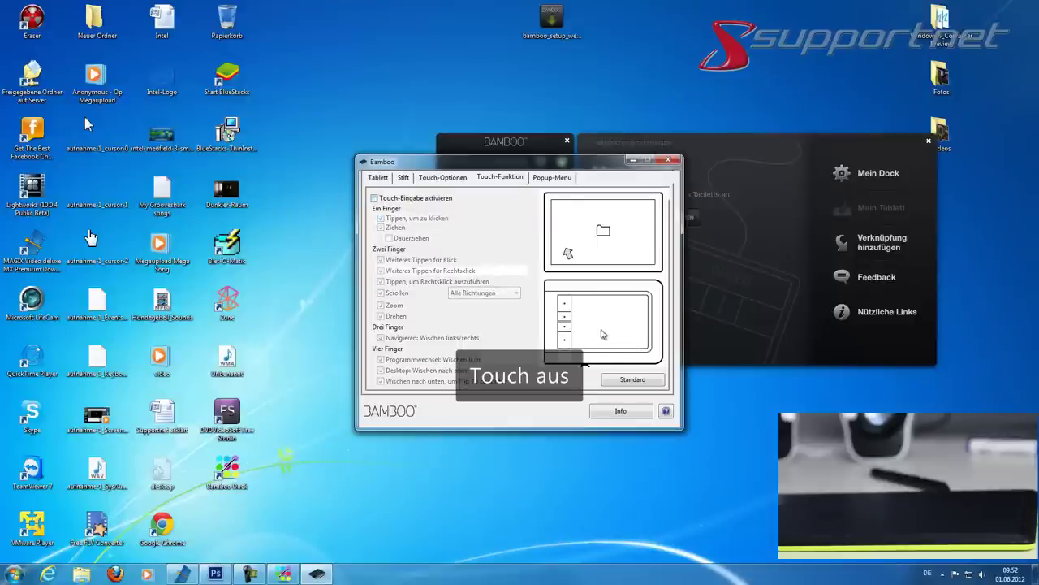
left_click(376, 199)
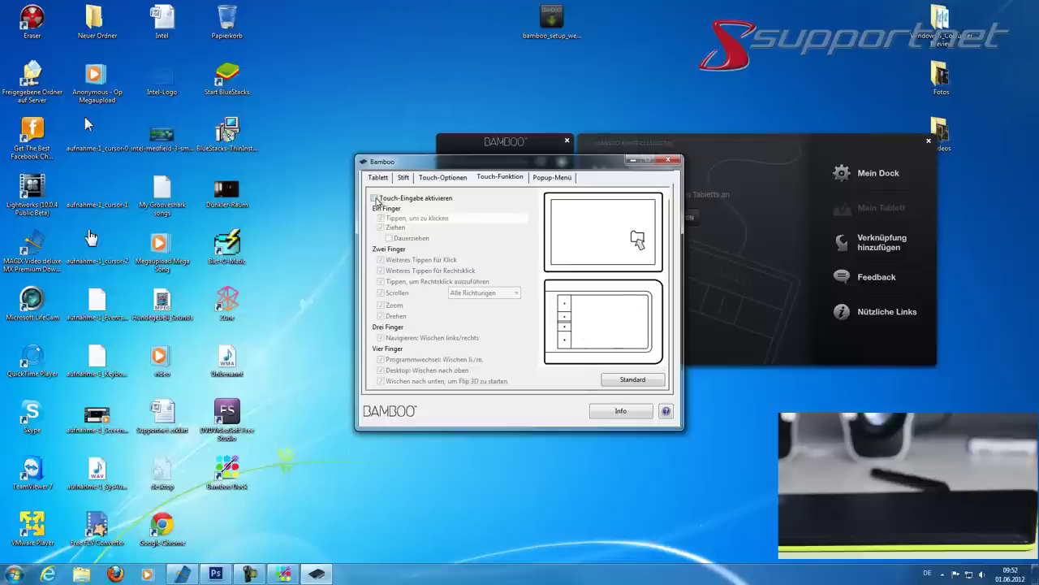
left_click(401, 220)
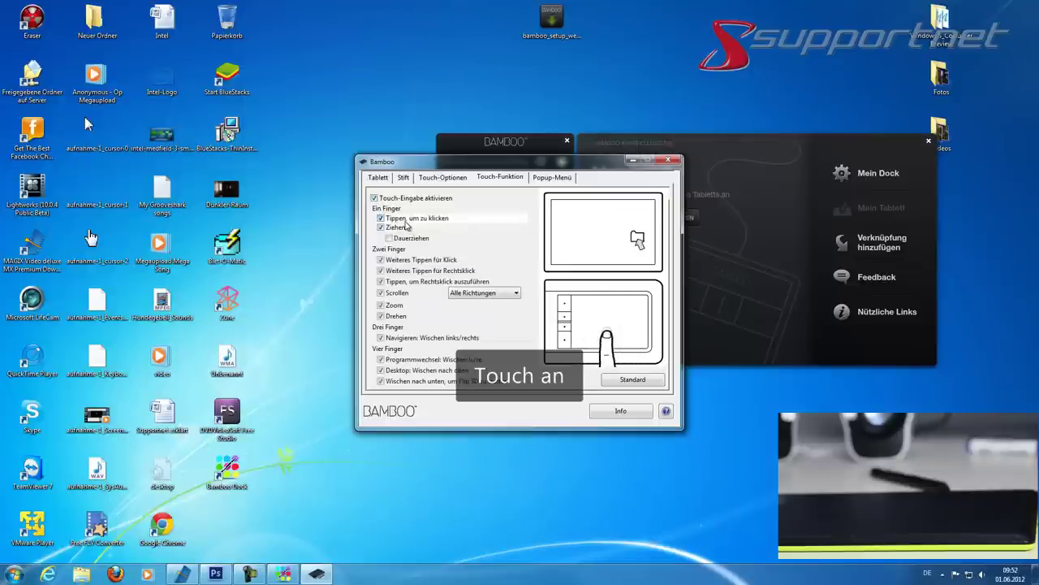
left_click(400, 223)
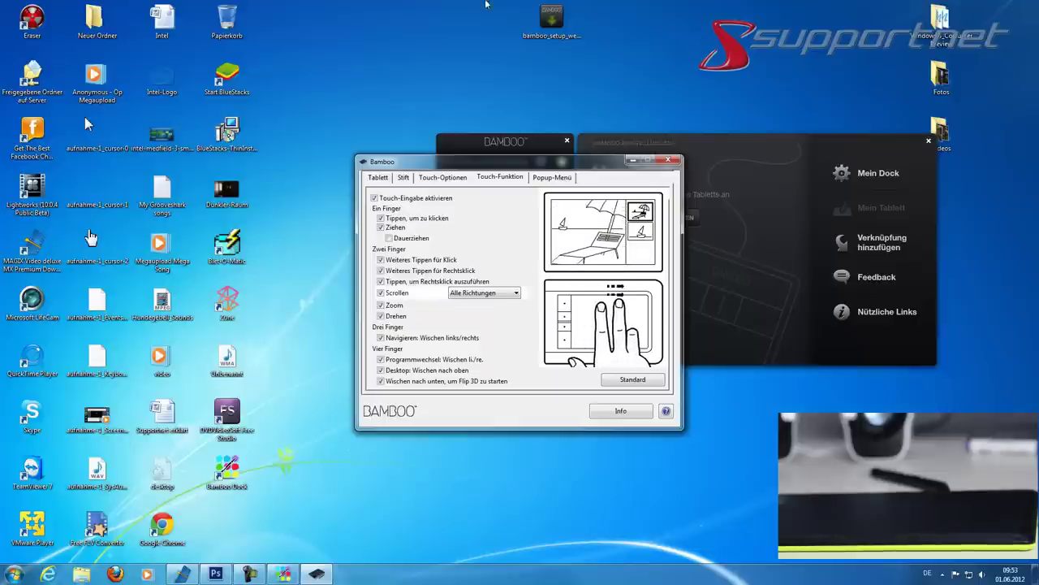
Step: Examine the popup menu settings and the kinds of elements that can be added, keeping the selection at Hinzufügen
left_click(557, 177)
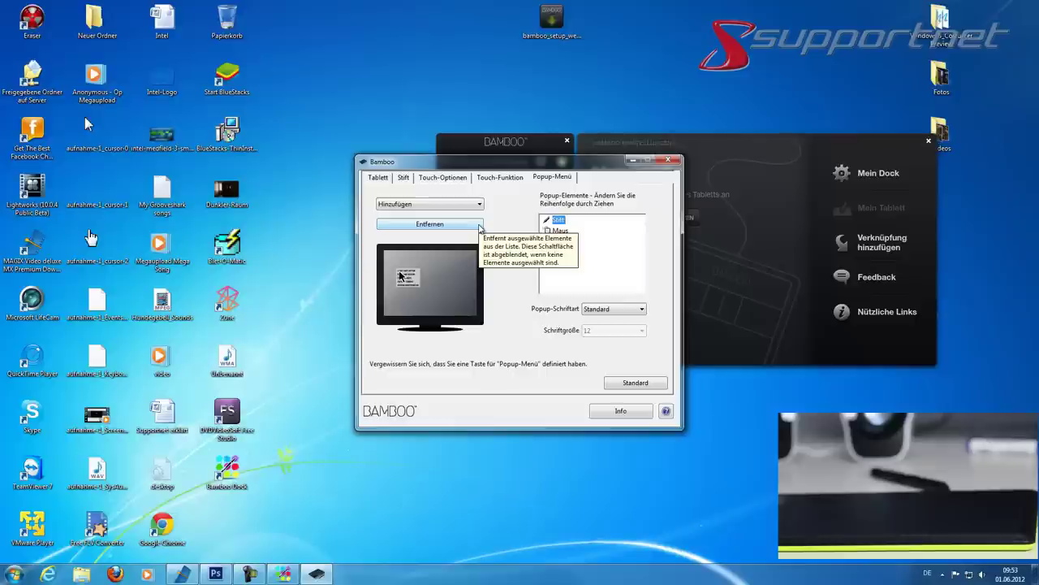
left_click(461, 204)
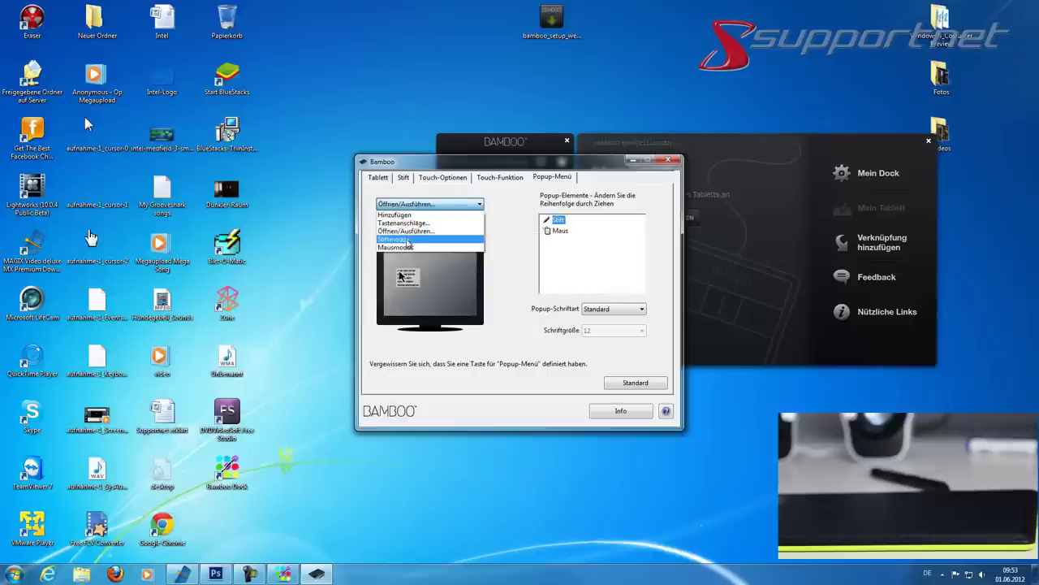
left_click(407, 215)
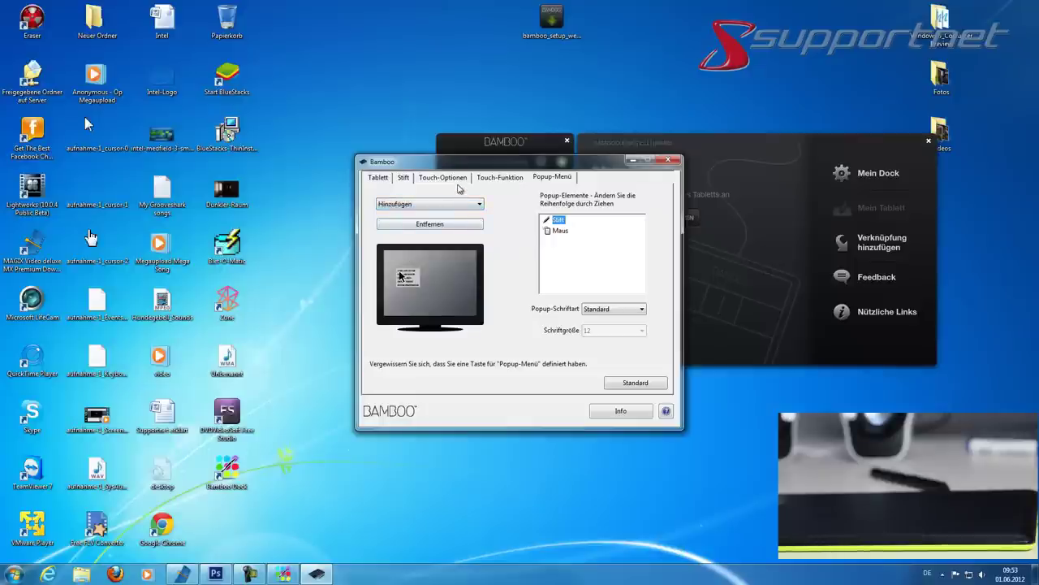
left_click(417, 208)
left_click(416, 208)
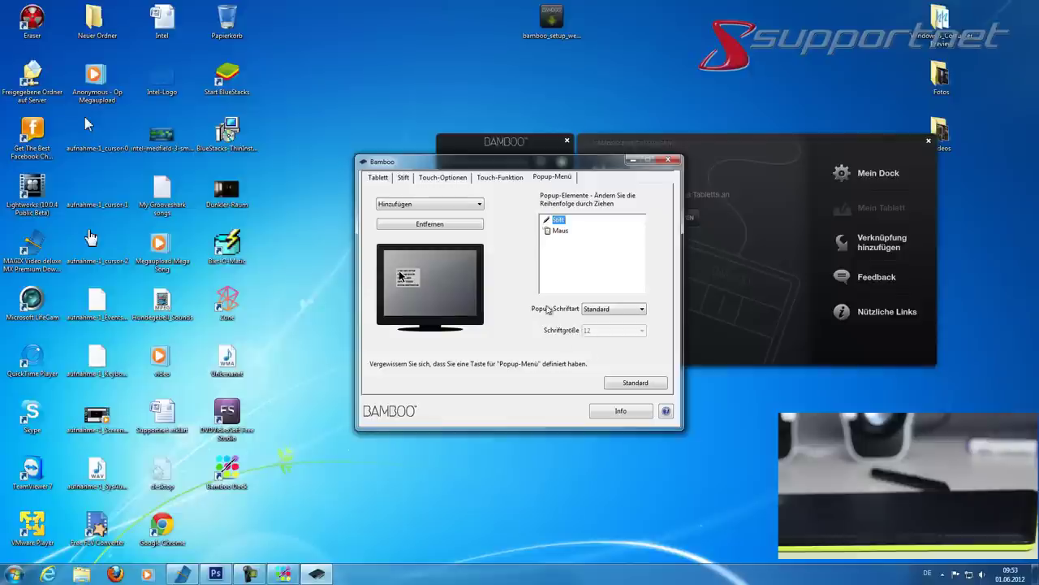
mouse_move(608, 276)
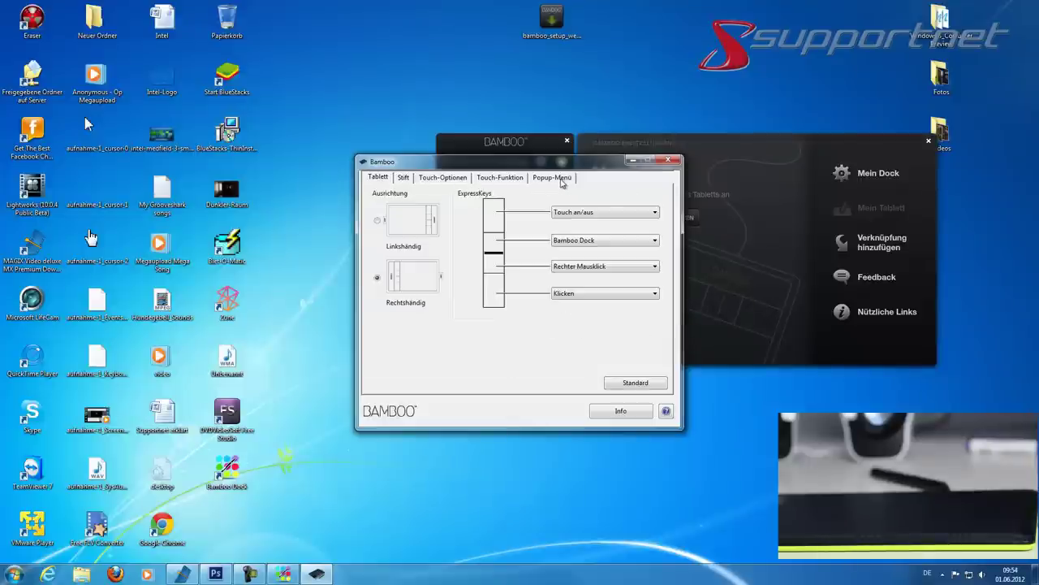
left_click(558, 180)
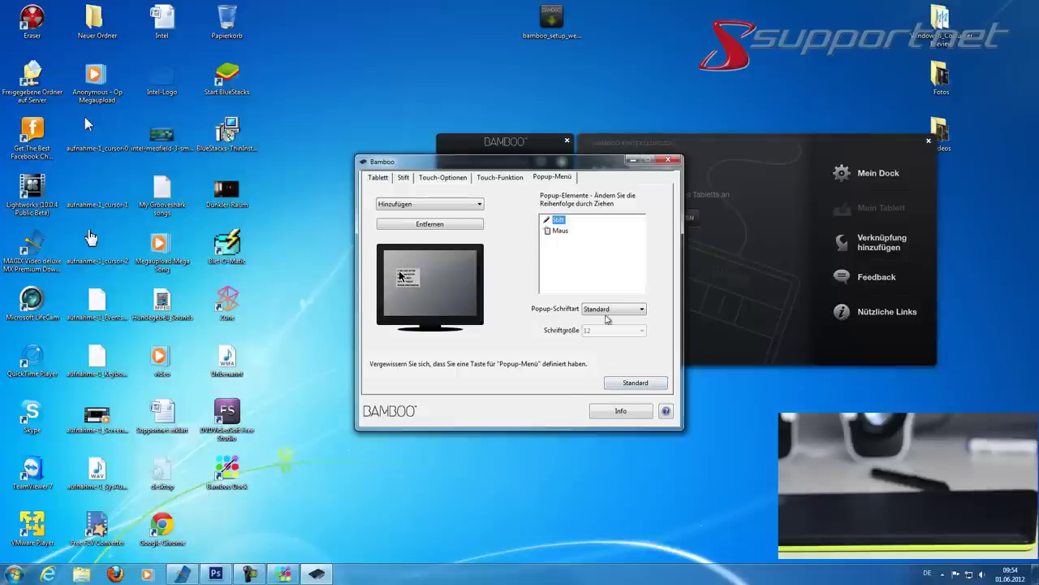
Step: Close the tablet preferences and the Mein Tablett settings, leaving the Bamboo Dock open
left_click(669, 160)
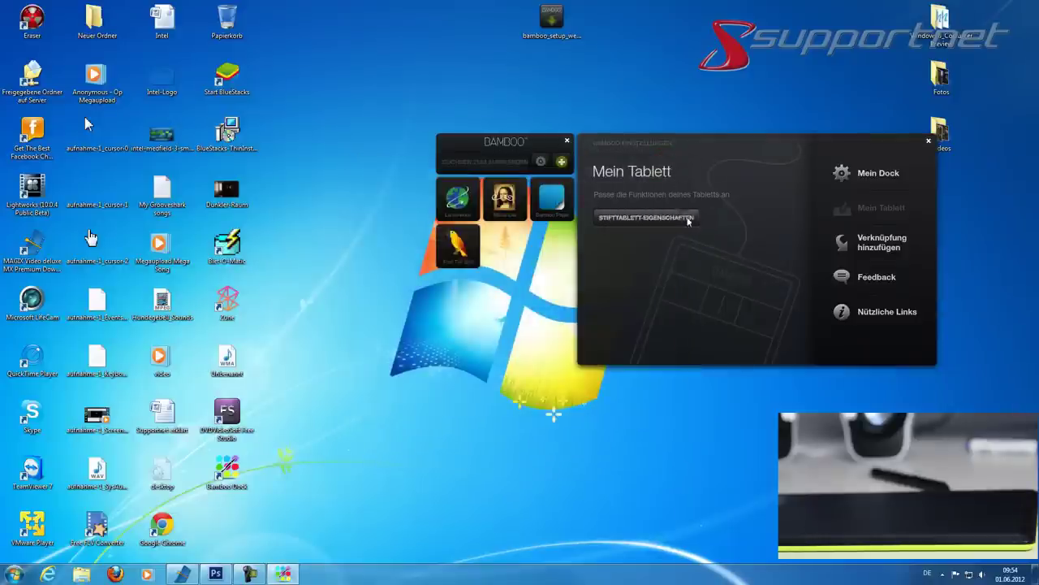
left_click(928, 143)
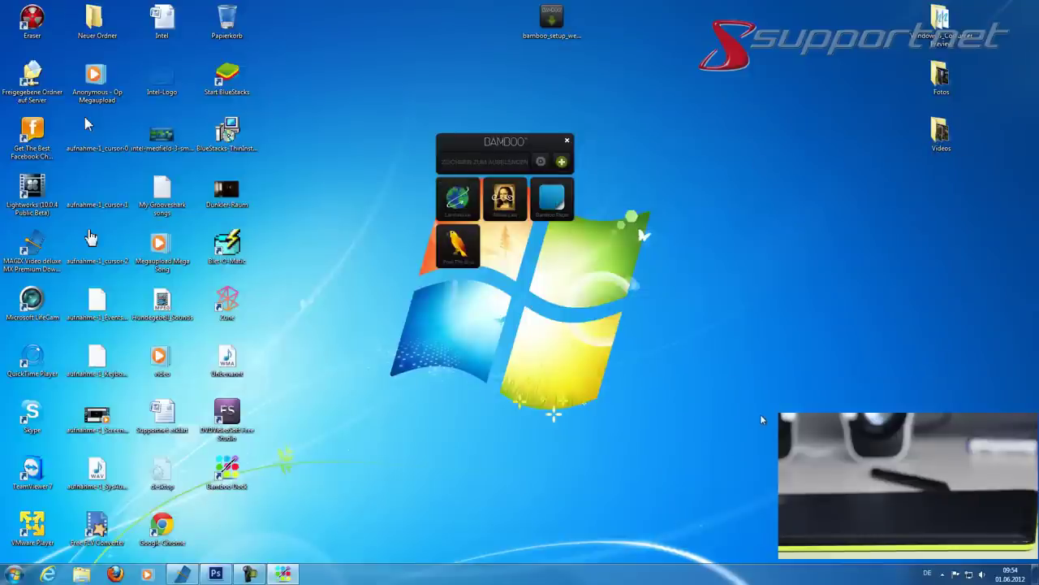